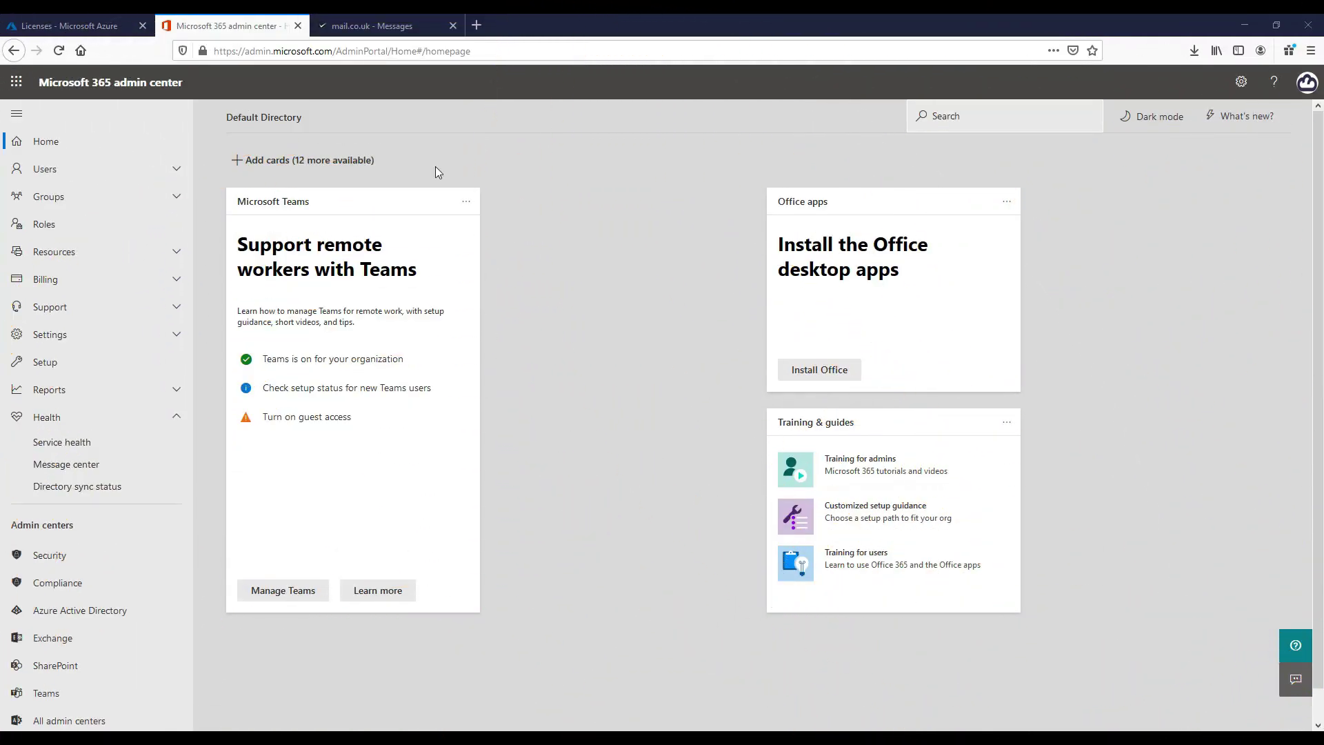
In the Exchange admin center, view the Default spam filter policy, then the outbound spam notice
left_click(94, 646)
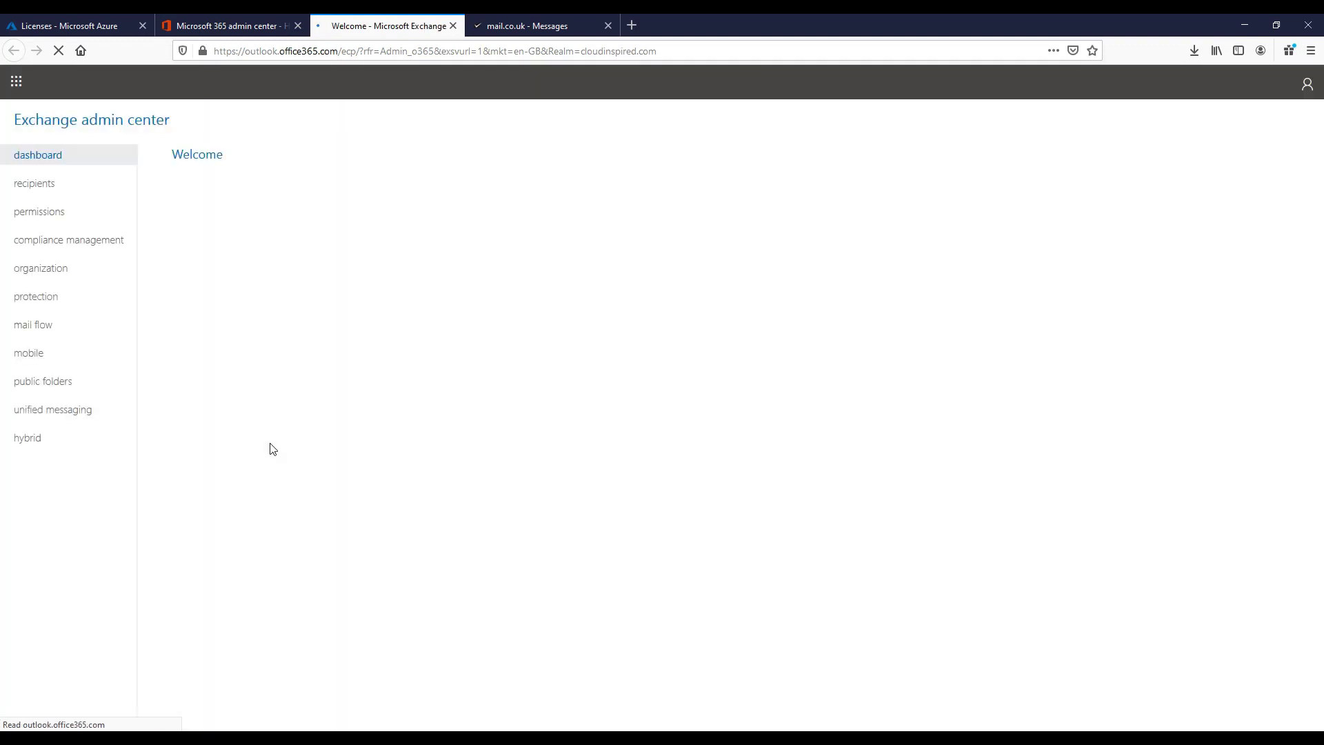
left_click(52, 300)
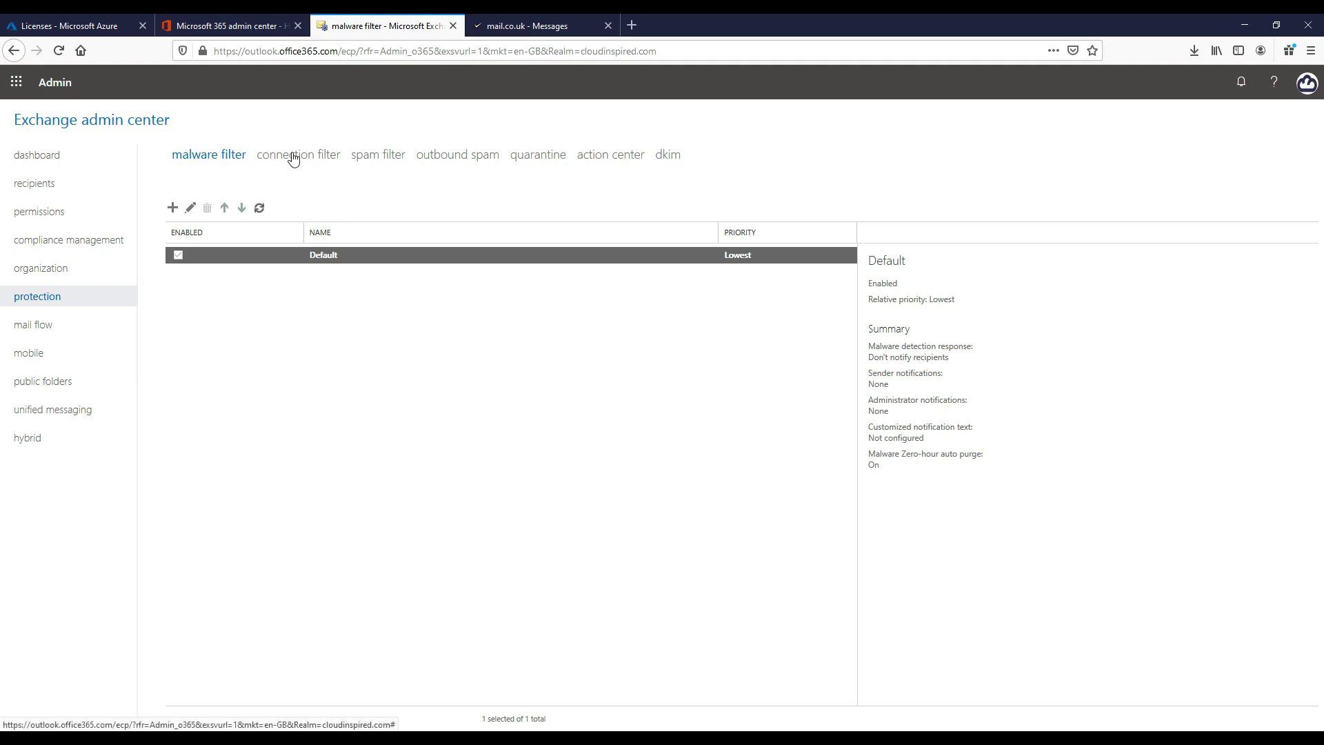
left_click(391, 163)
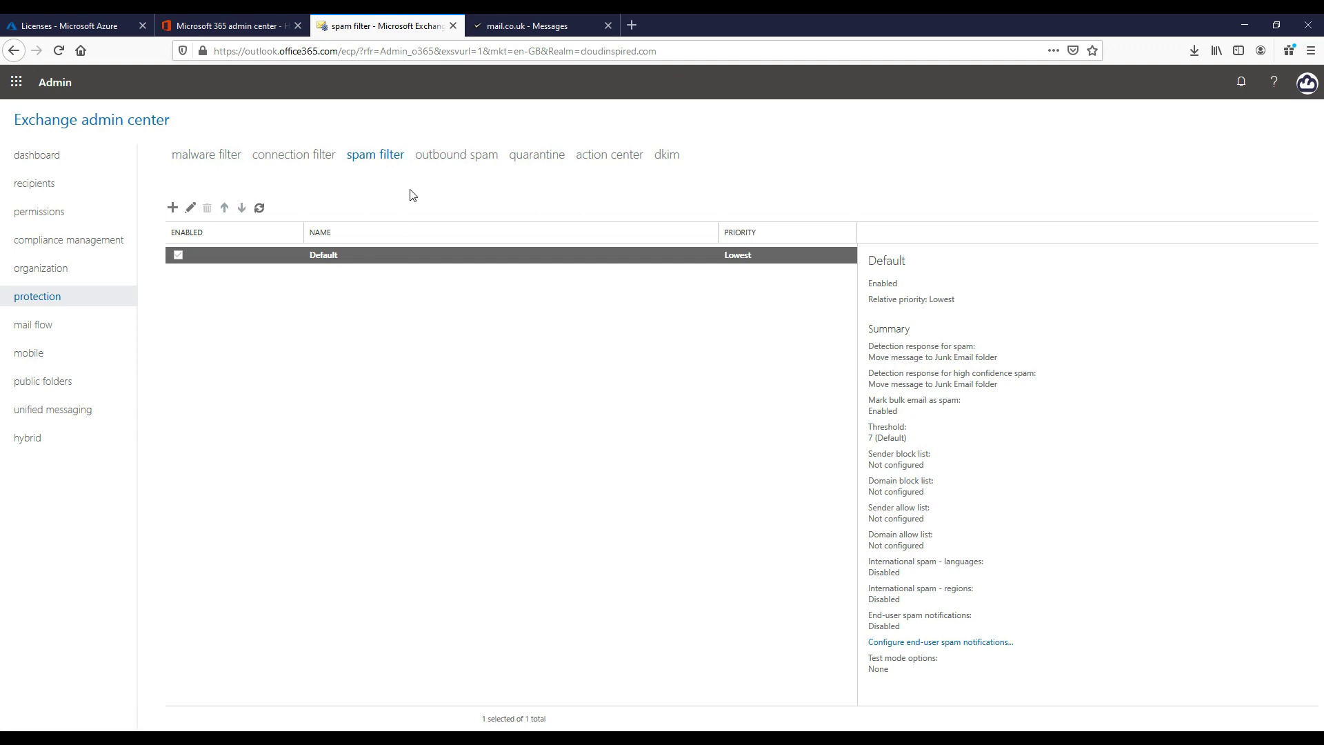
double_click(385, 255)
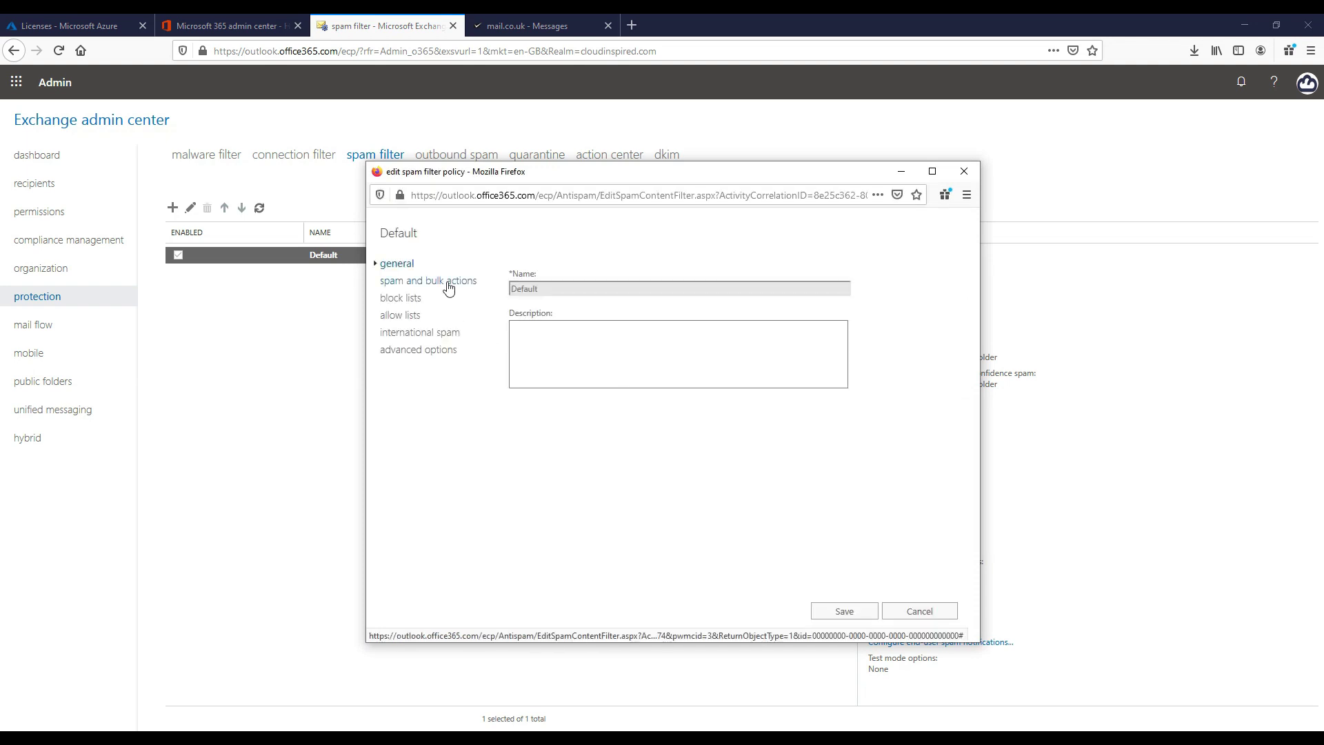
left_click(955, 175)
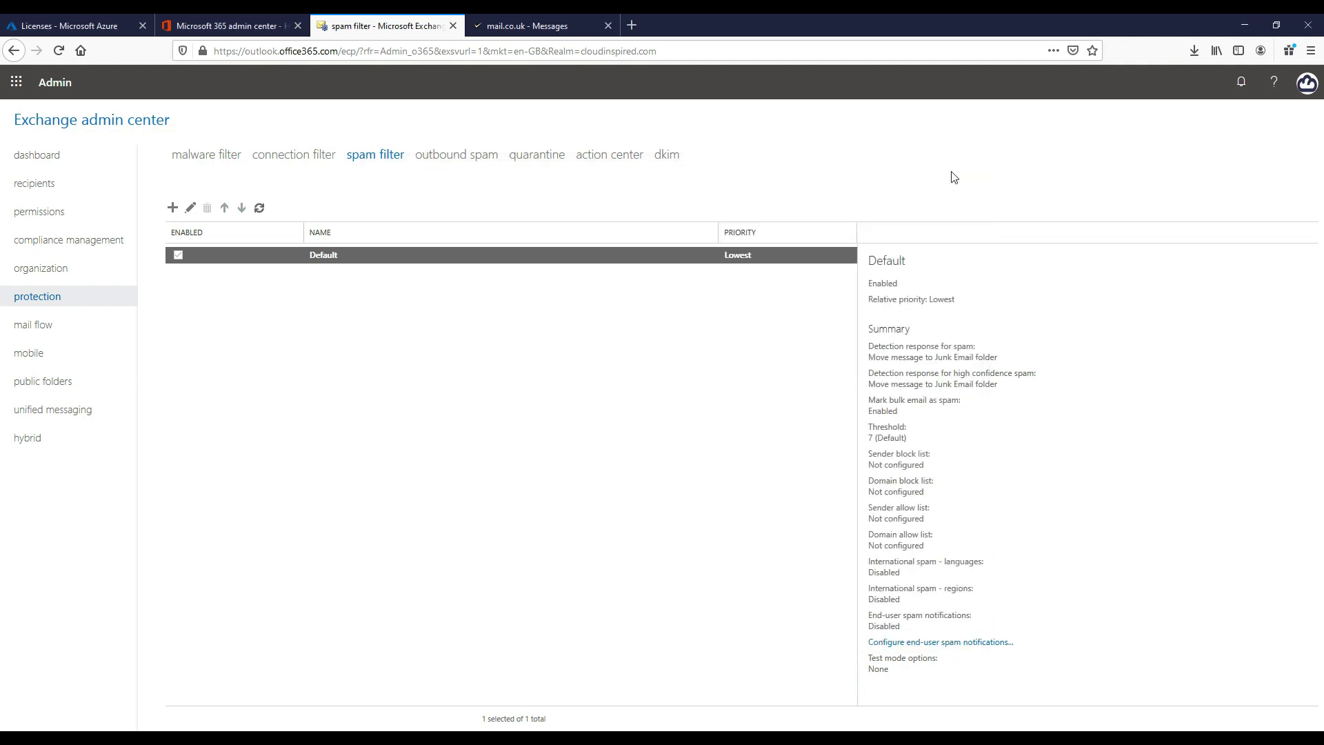
left_click(466, 158)
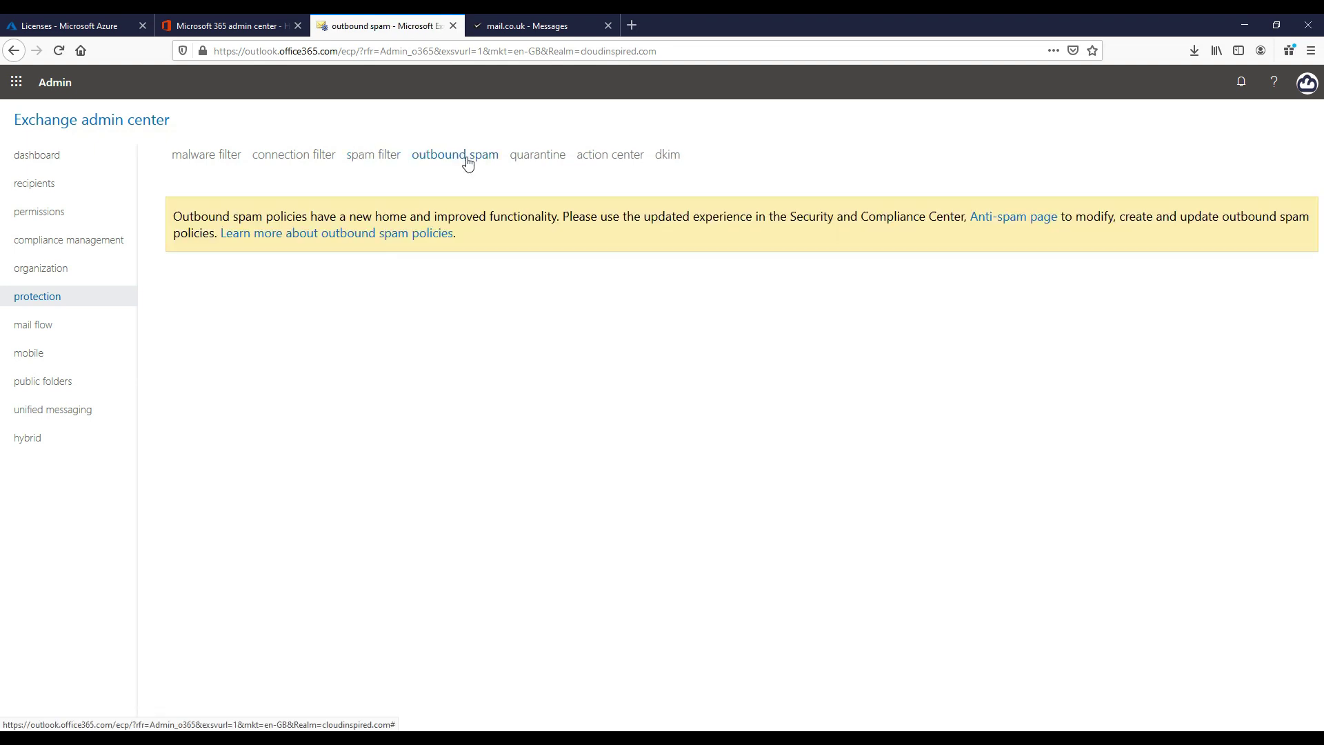
Go to the Anti-spam page and expand the Default spam filter policy (always ON) summary
left_click(982, 222)
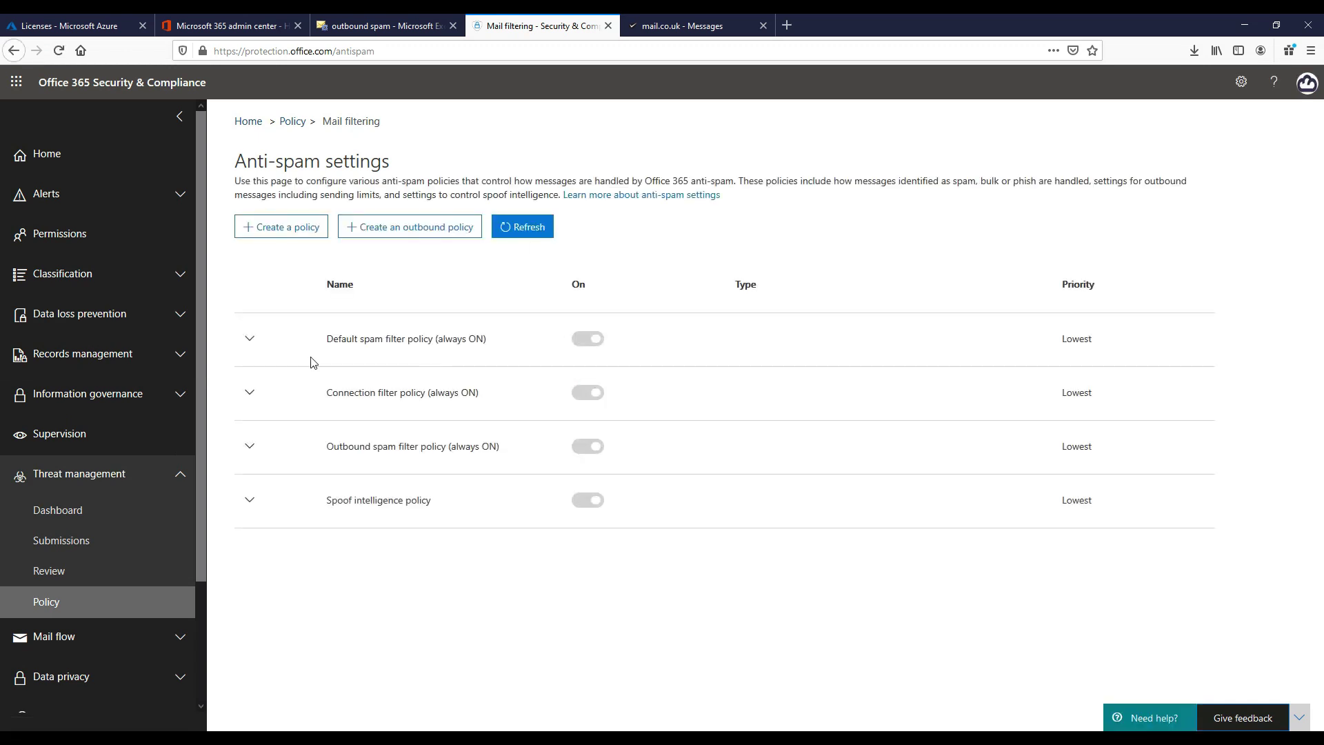
left_click(249, 340)
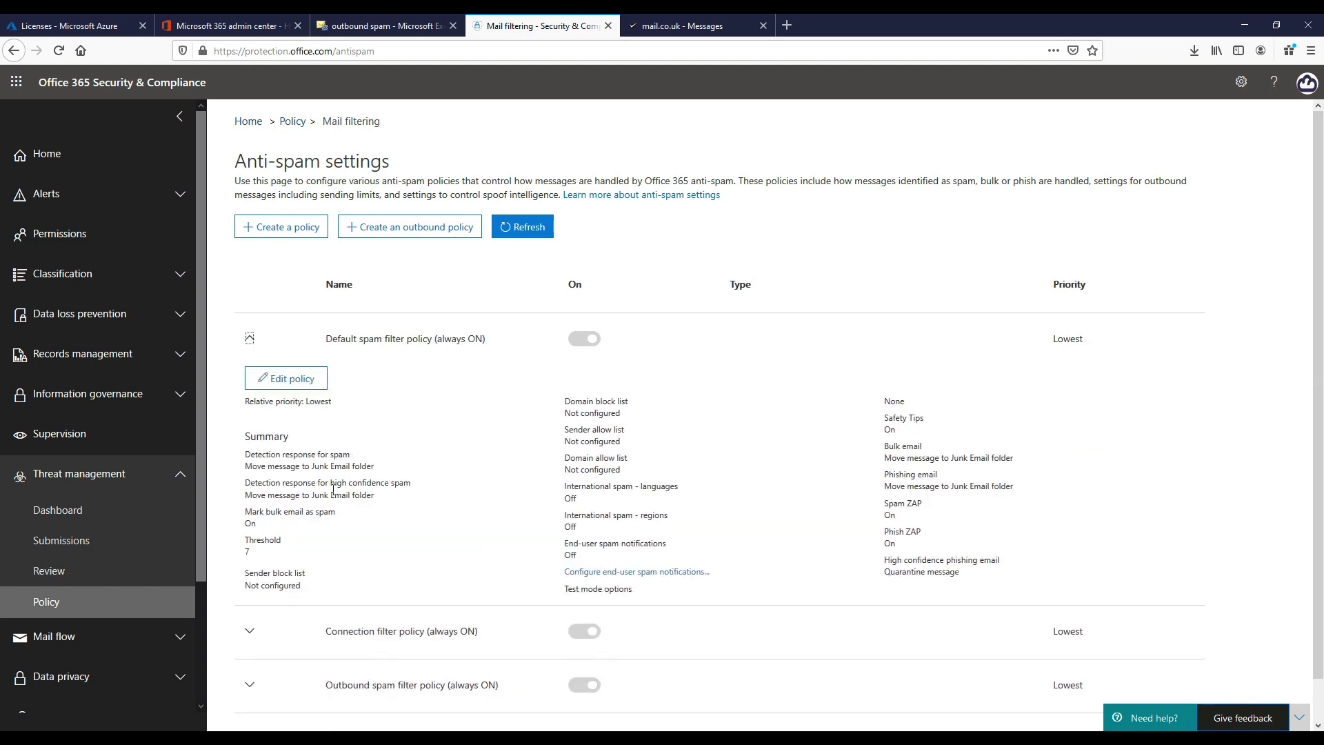
Edit the Default spam filter policy and review the Spam action choices under Spam and bulk actions, unchanged
left_click(301, 381)
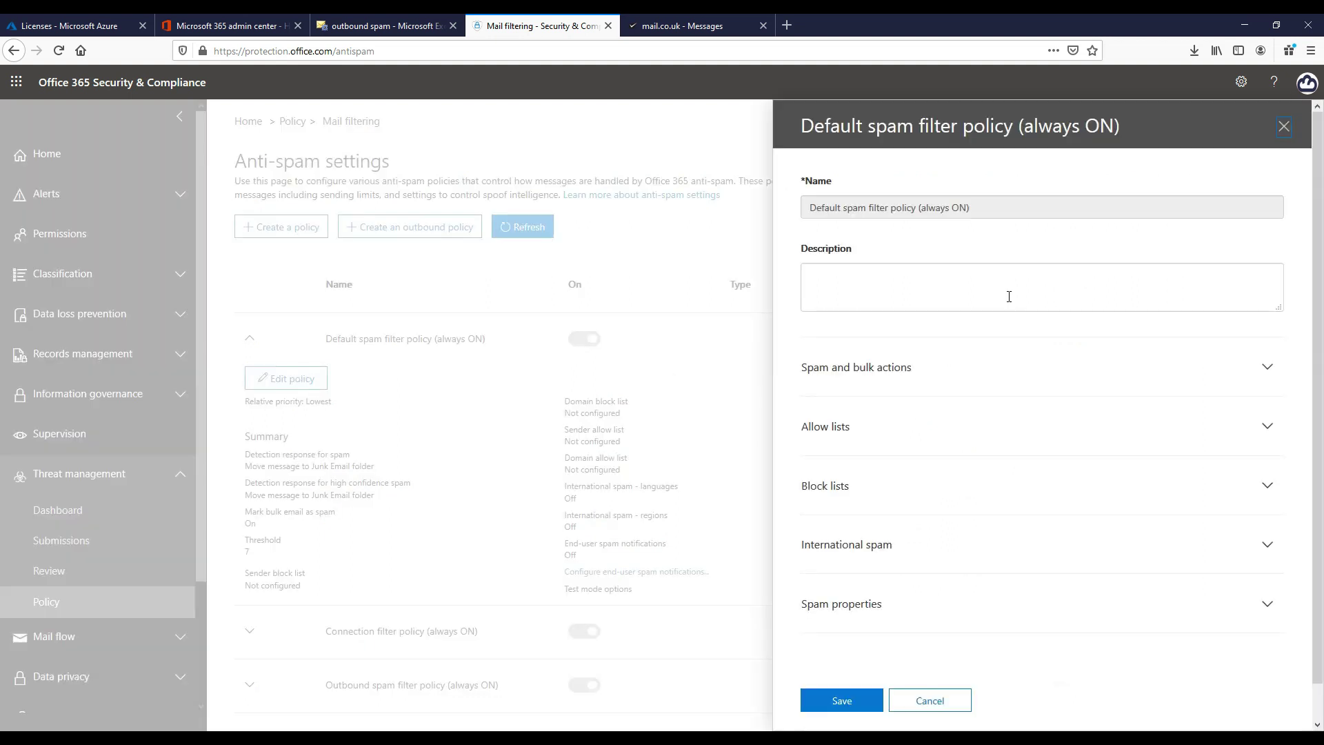
scroll(990, 331, "down", 1)
left_click(958, 336)
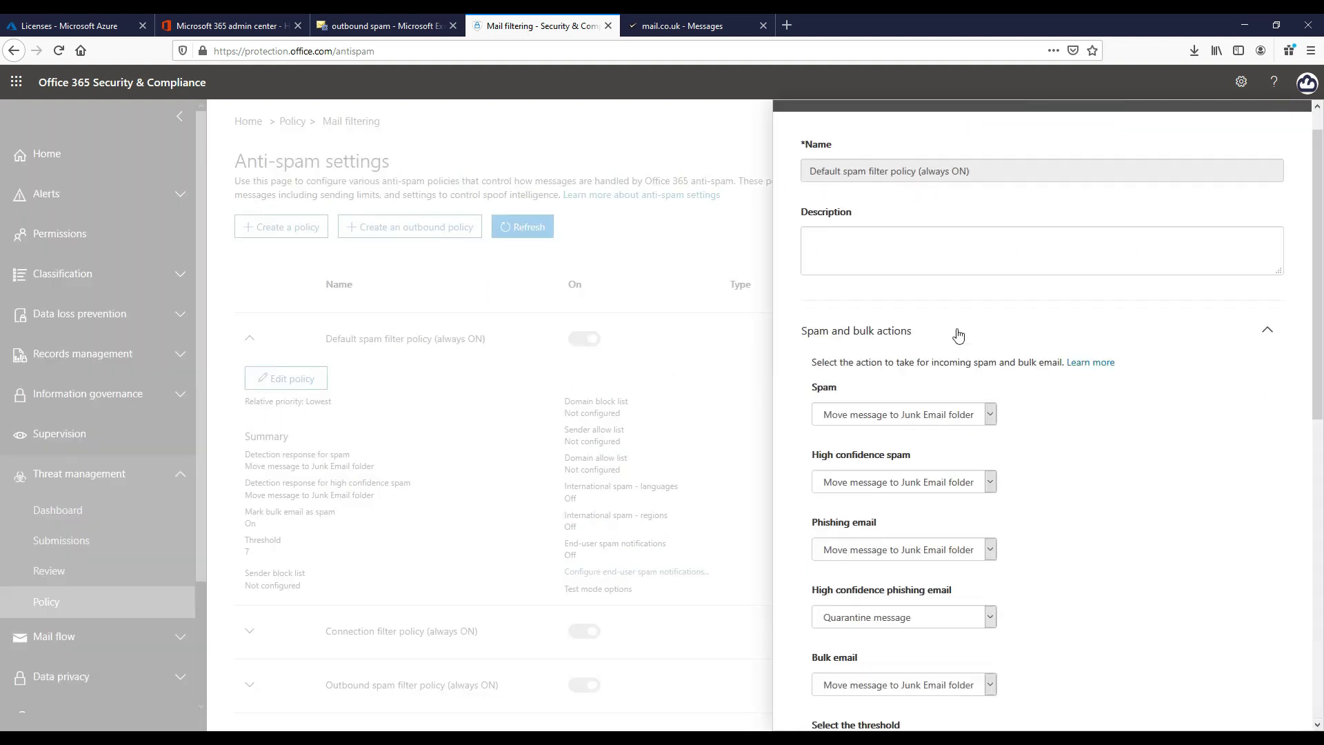
scroll(964, 315, "down", 3)
scroll(964, 315, "down", 1)
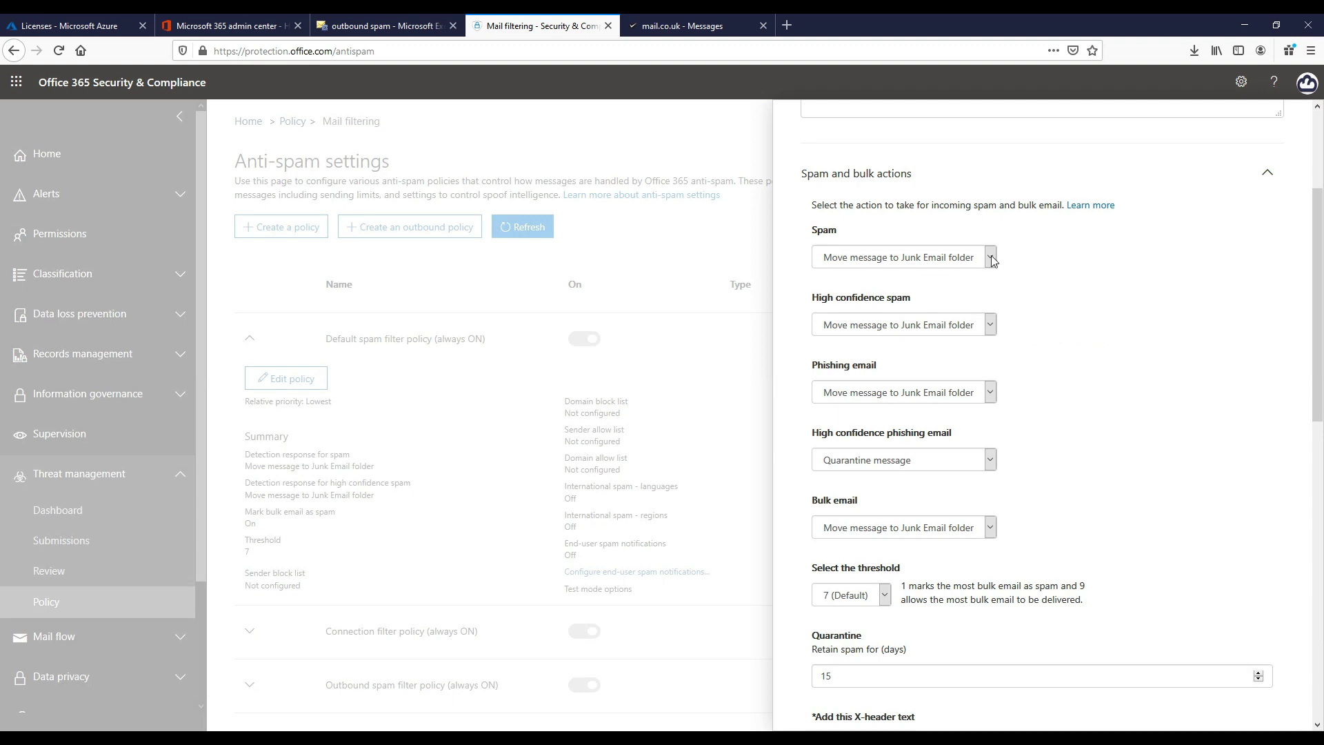
left_click(990, 257)
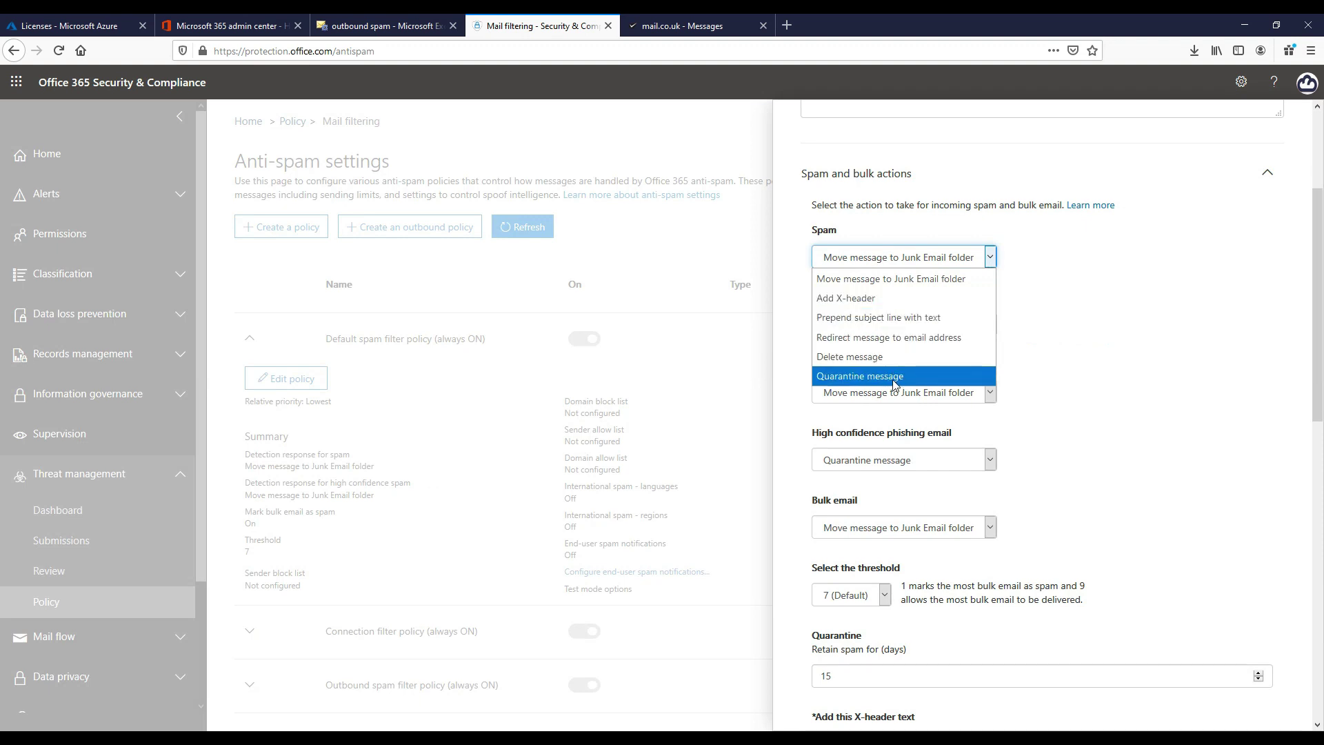
left_click(1115, 283)
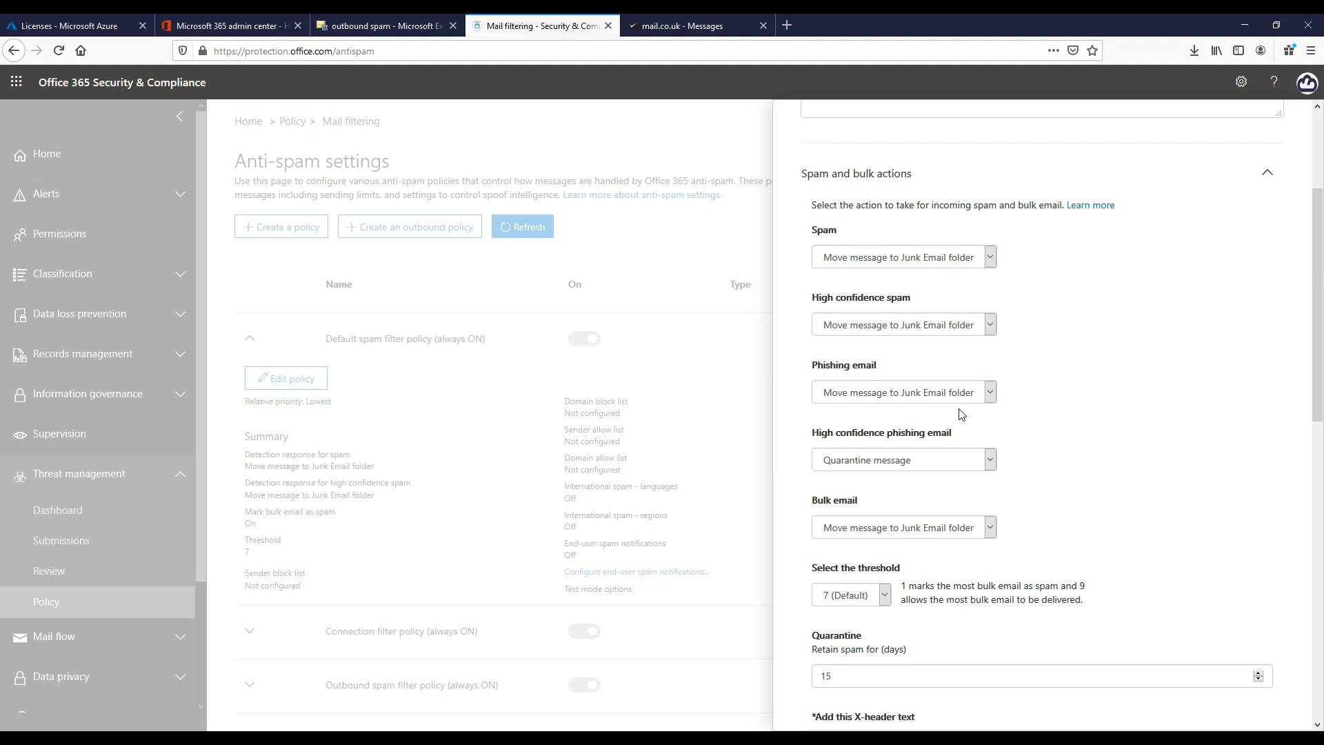
Check the bulk email threshold choices and keep it at 7 (Default)
scroll(1020, 462, "down", 3)
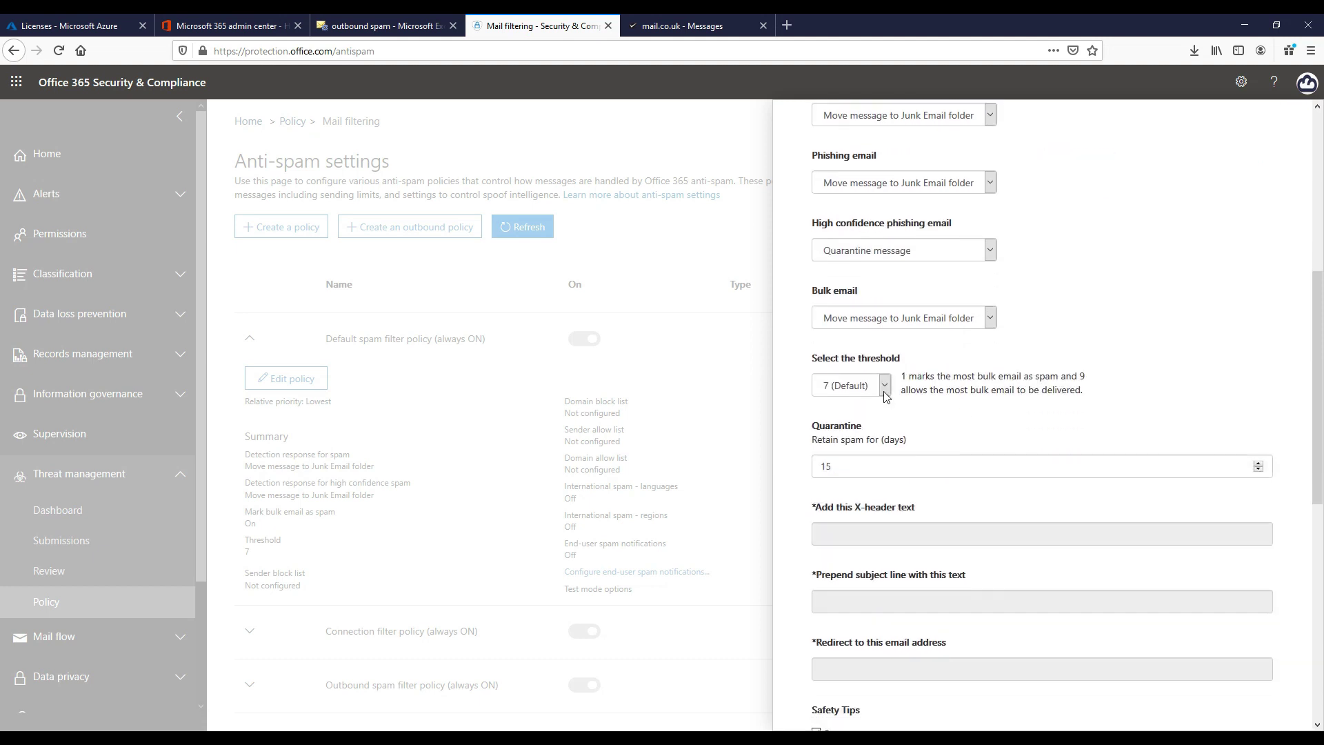
left_click(884, 387)
left_click(884, 393)
scroll(985, 422, "down", 1)
scroll(985, 422, "down", 2)
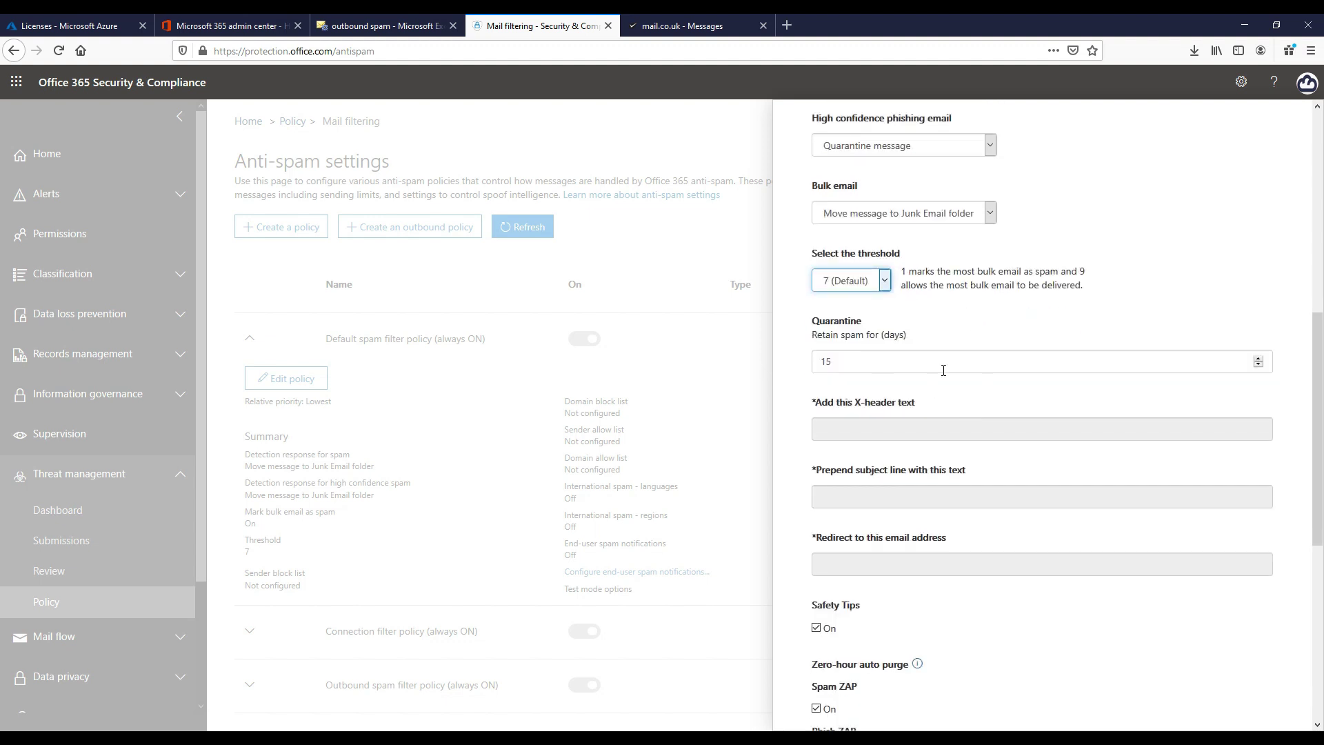
scroll(943, 370, "down", 6)
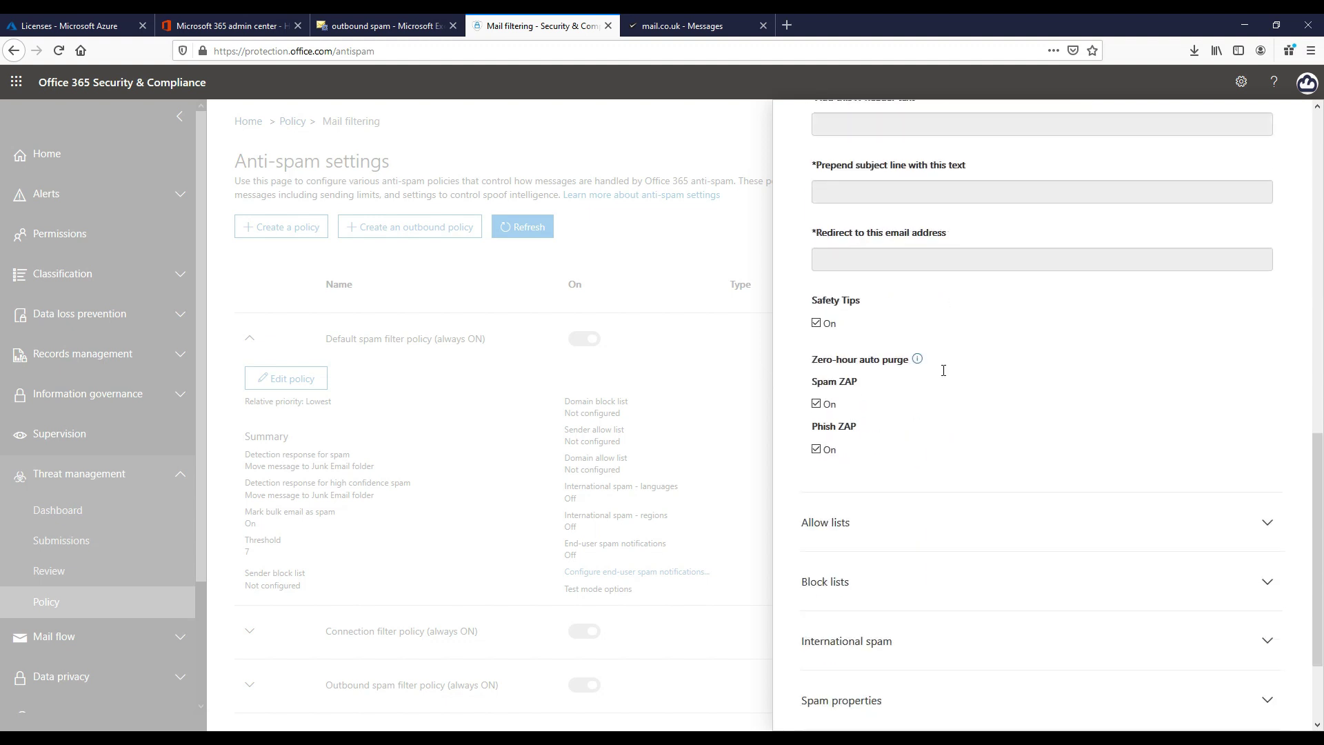
Expand Allow lists, Block lists, International spam, Spam properties, Increase spam score and Mark as spam
left_click(942, 386)
scroll(940, 387, "down", 2)
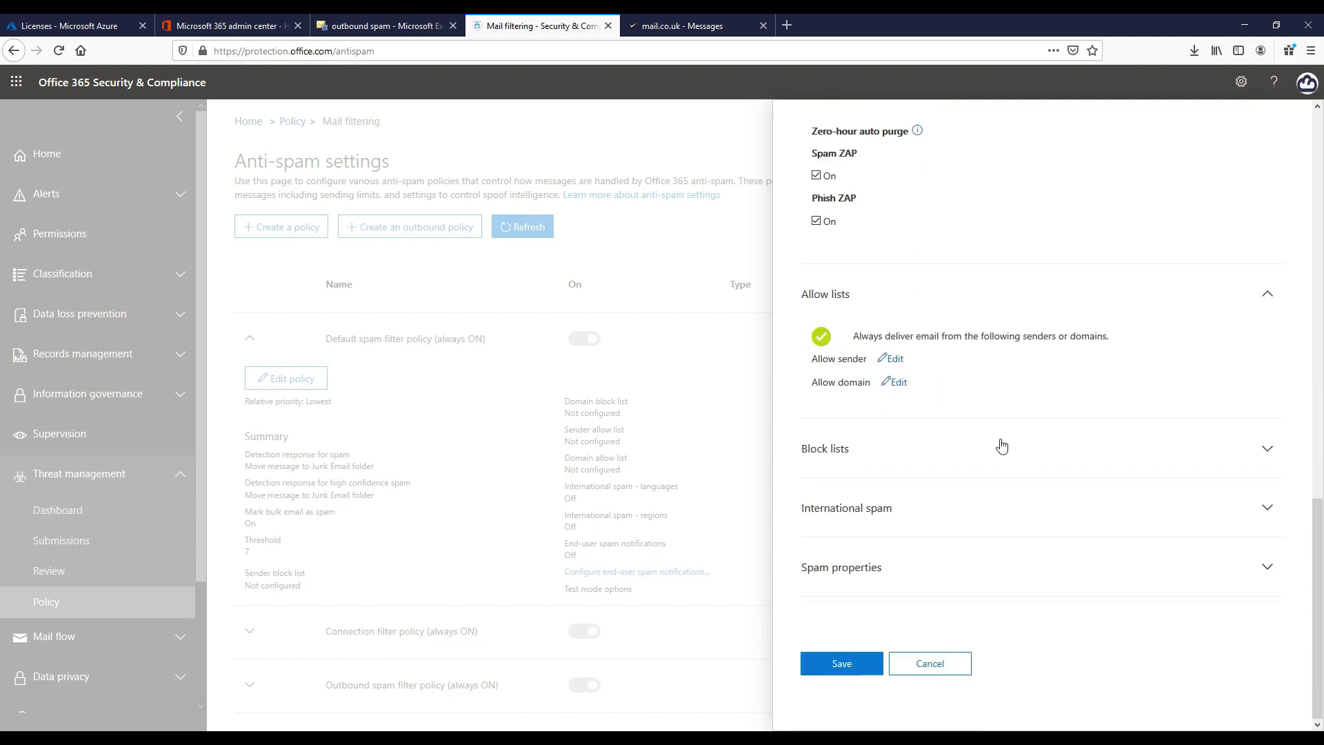
left_click(1000, 445)
scroll(997, 447, "down", 2)
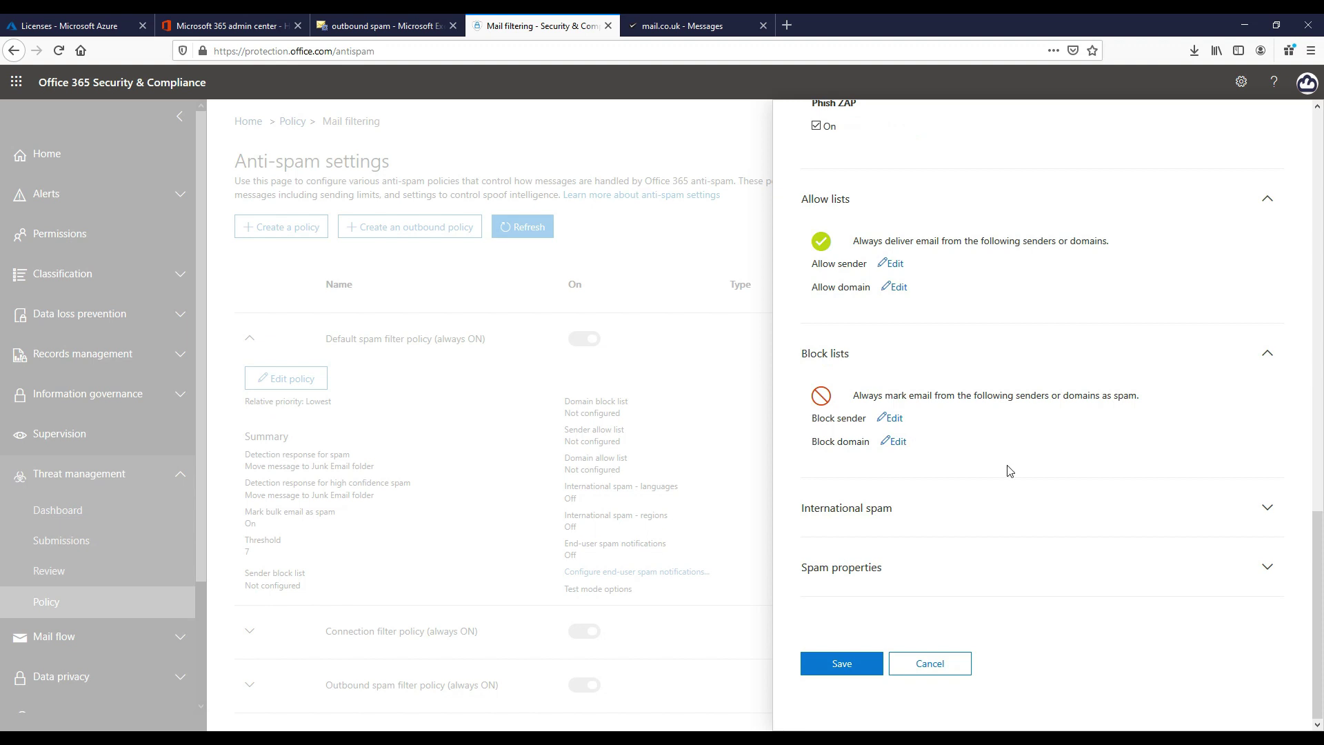
left_click(1001, 507)
scroll(999, 502, "down", 2)
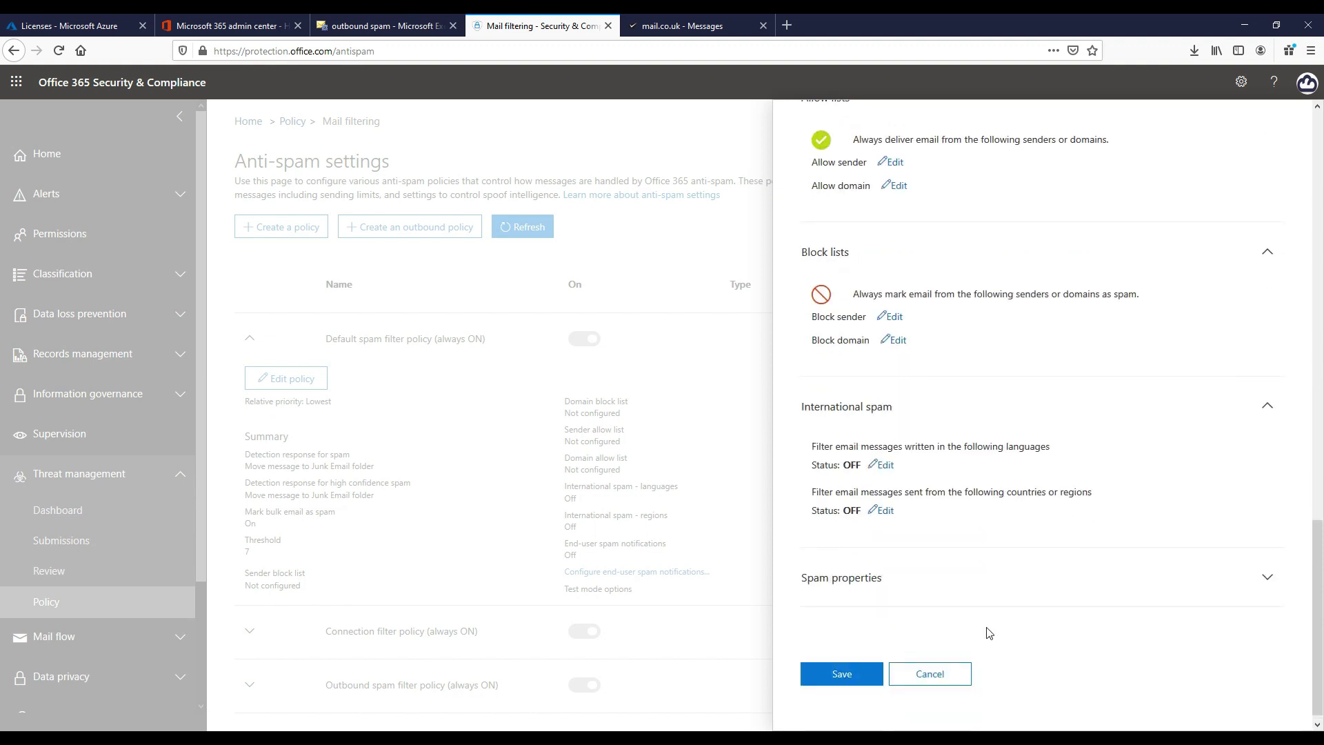
left_click(995, 594)
scroll(997, 514, "down", 3)
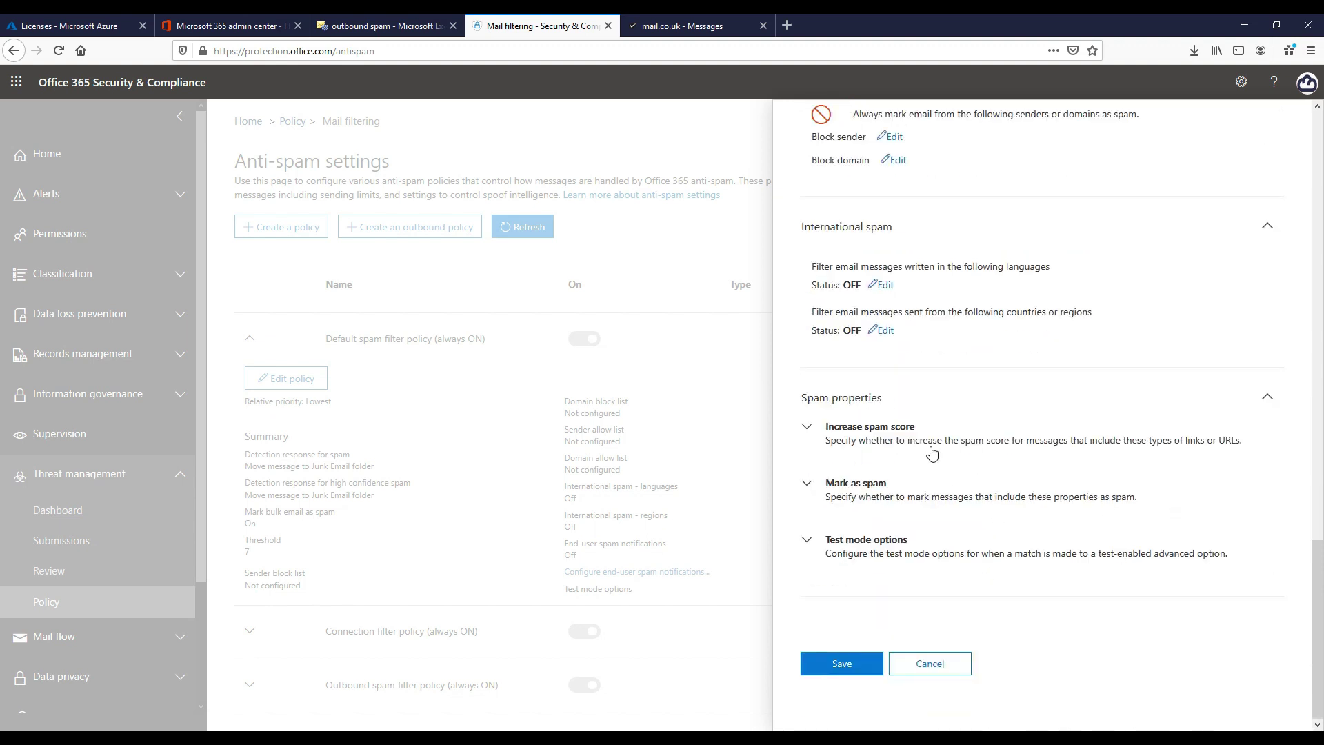
left_click(884, 433)
scroll(878, 494, "down", 2)
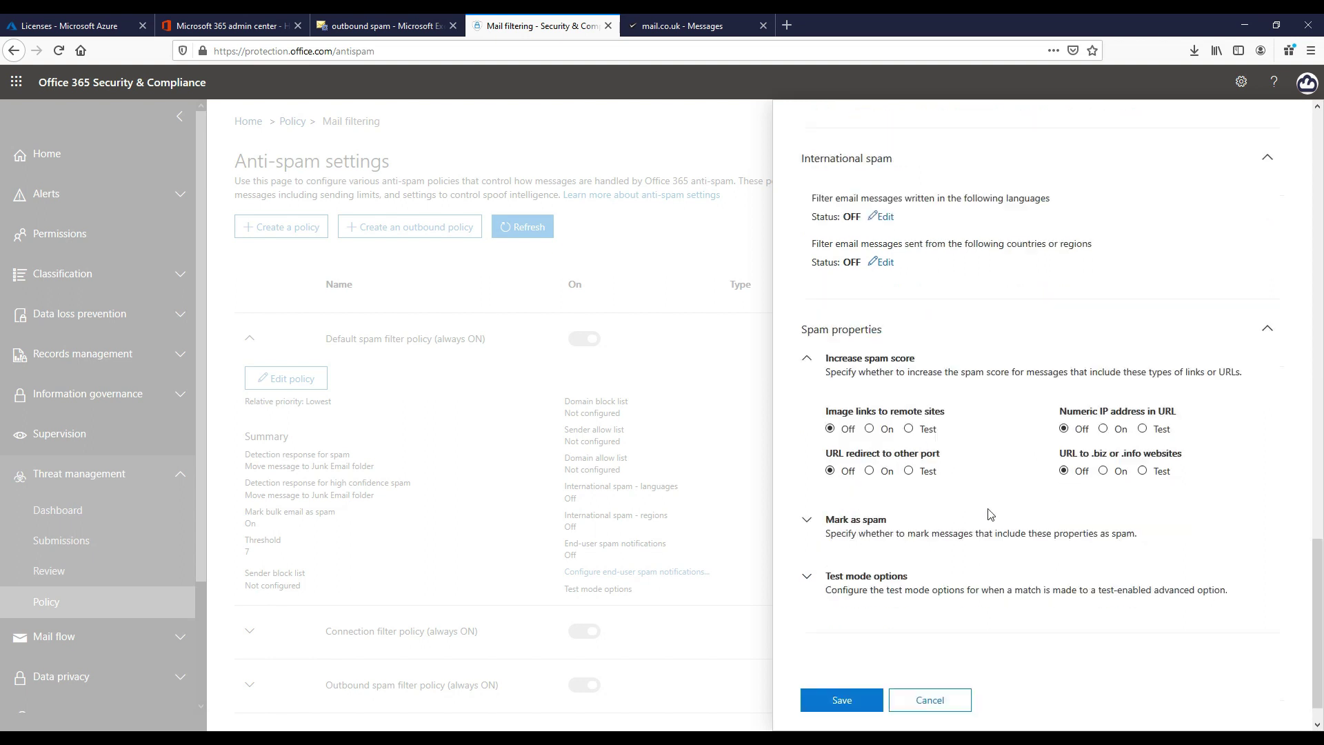
left_click(878, 494)
Review the Mark as spam settings and expand the Test mode options
scroll(975, 488, "down", 3)
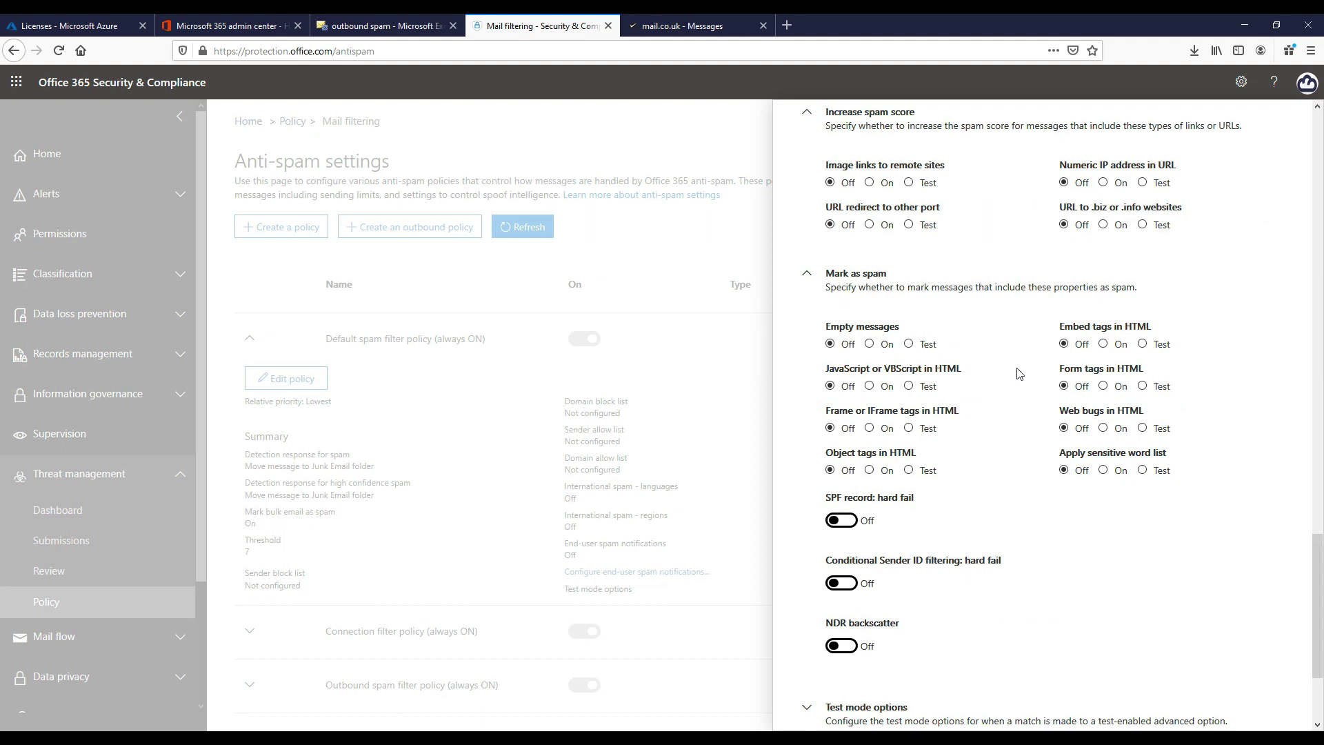
scroll(1020, 373, "down", 3)
left_click(888, 558)
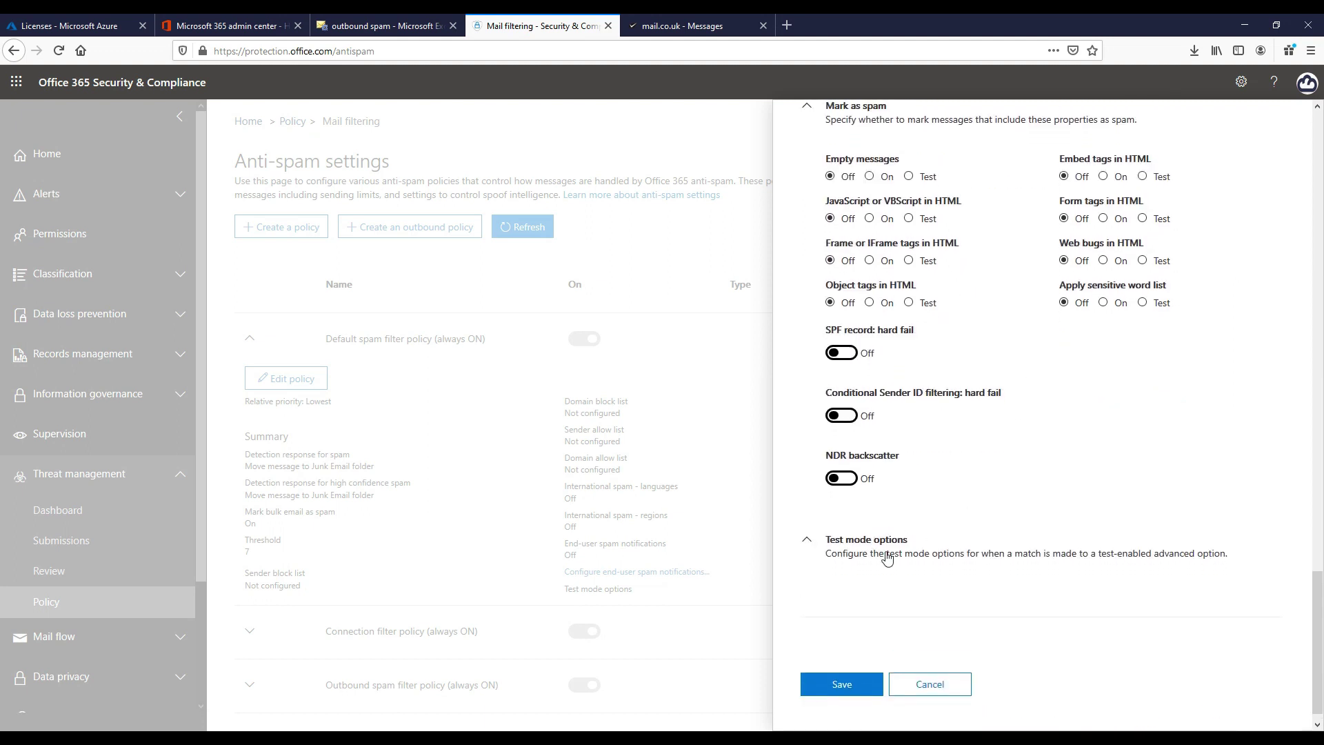
scroll(984, 514, "down", 2)
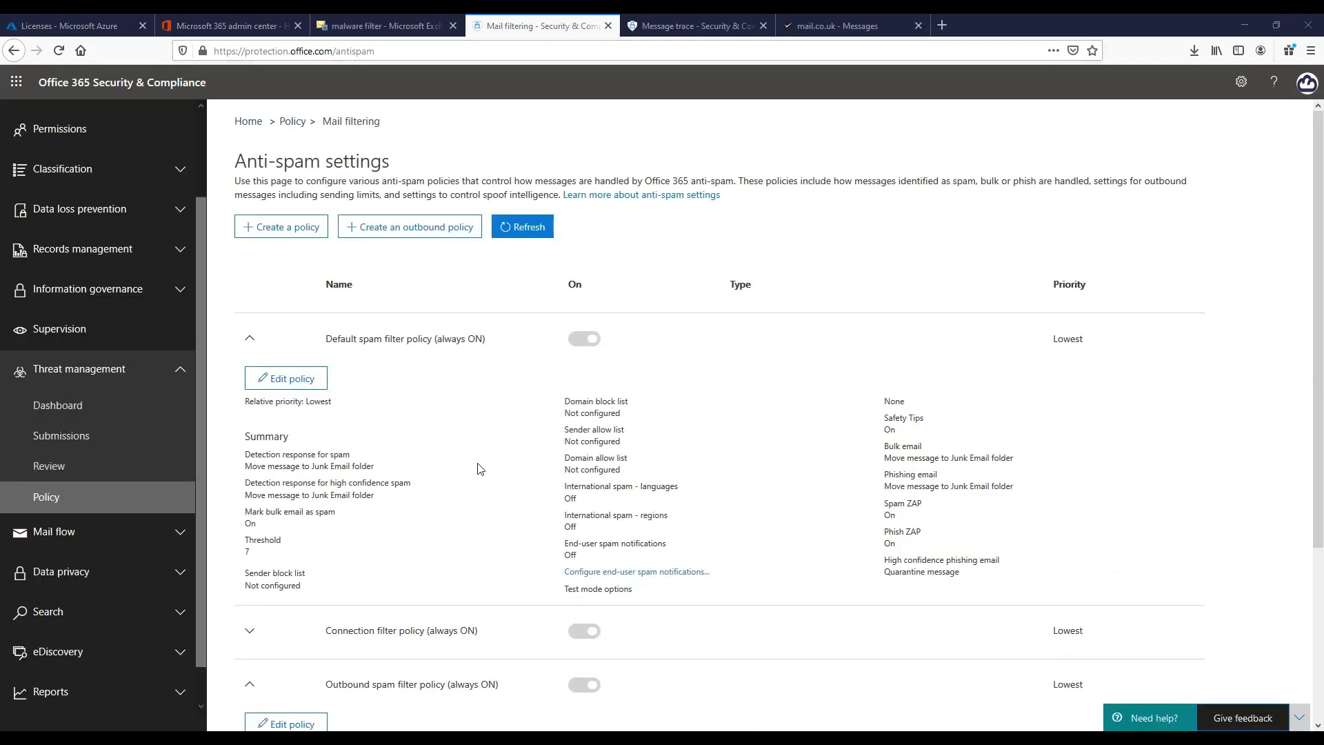
left_click(318, 388)
left_click(883, 540)
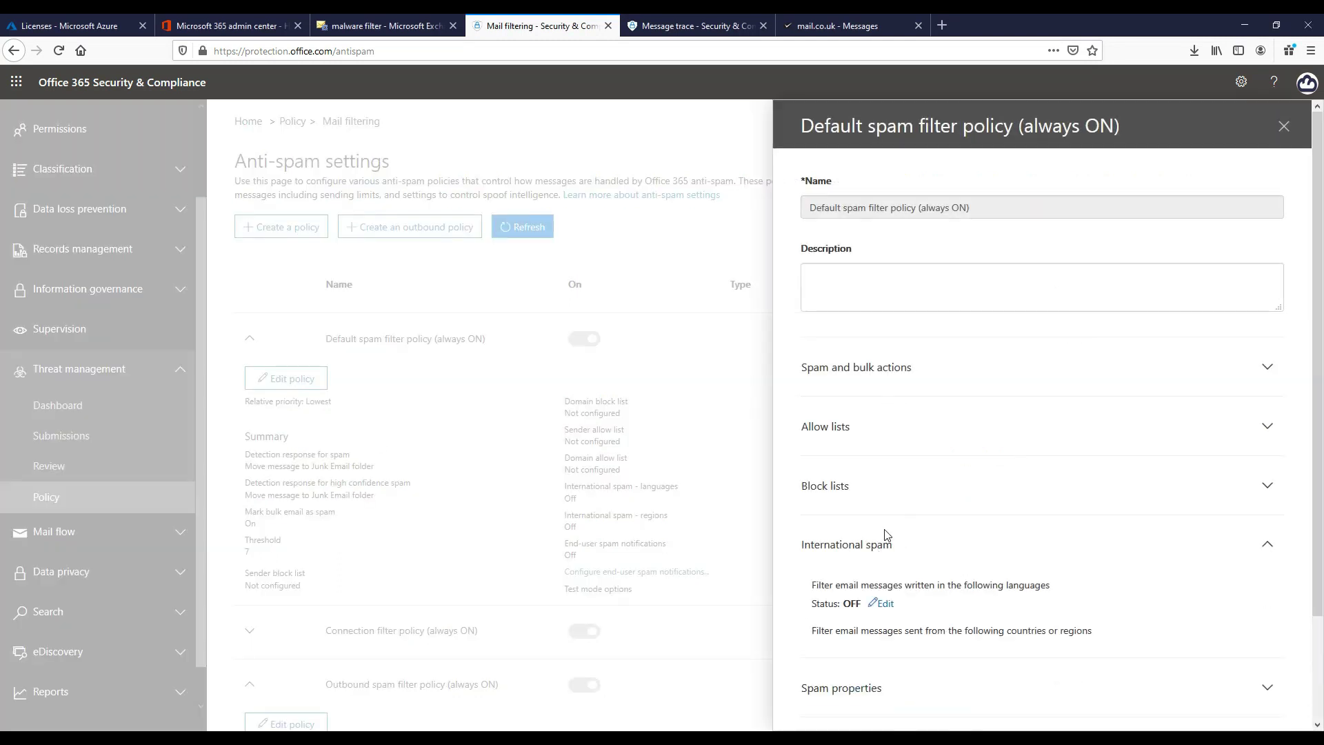
scroll(904, 510, "down", 2)
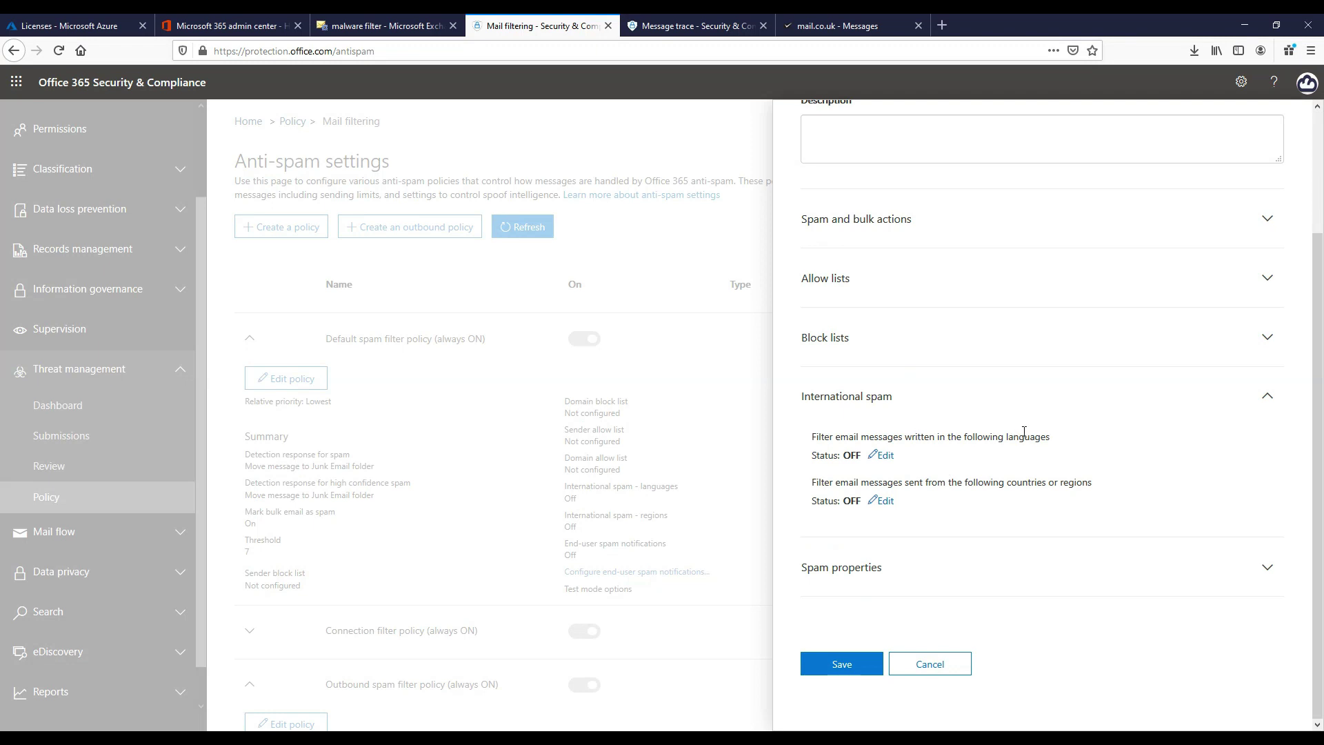
left_click(886, 458)
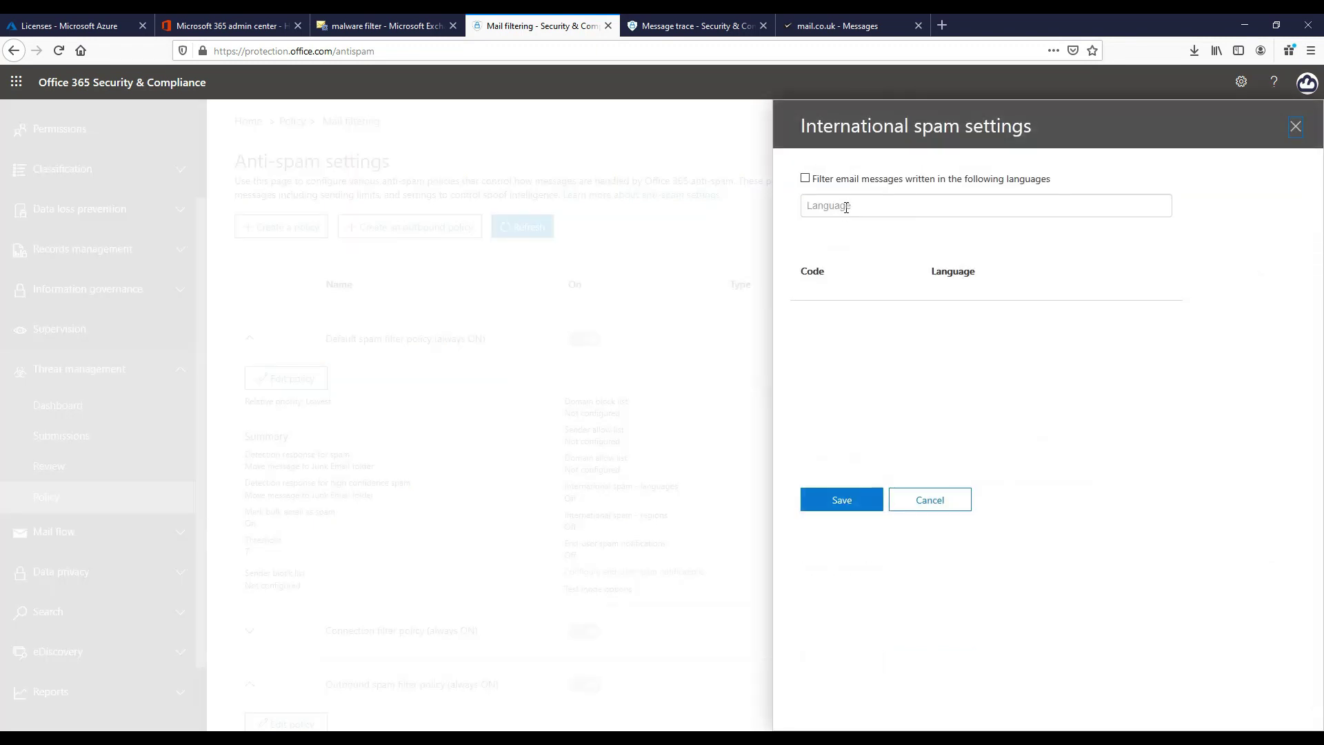
left_click(846, 208)
type("a")
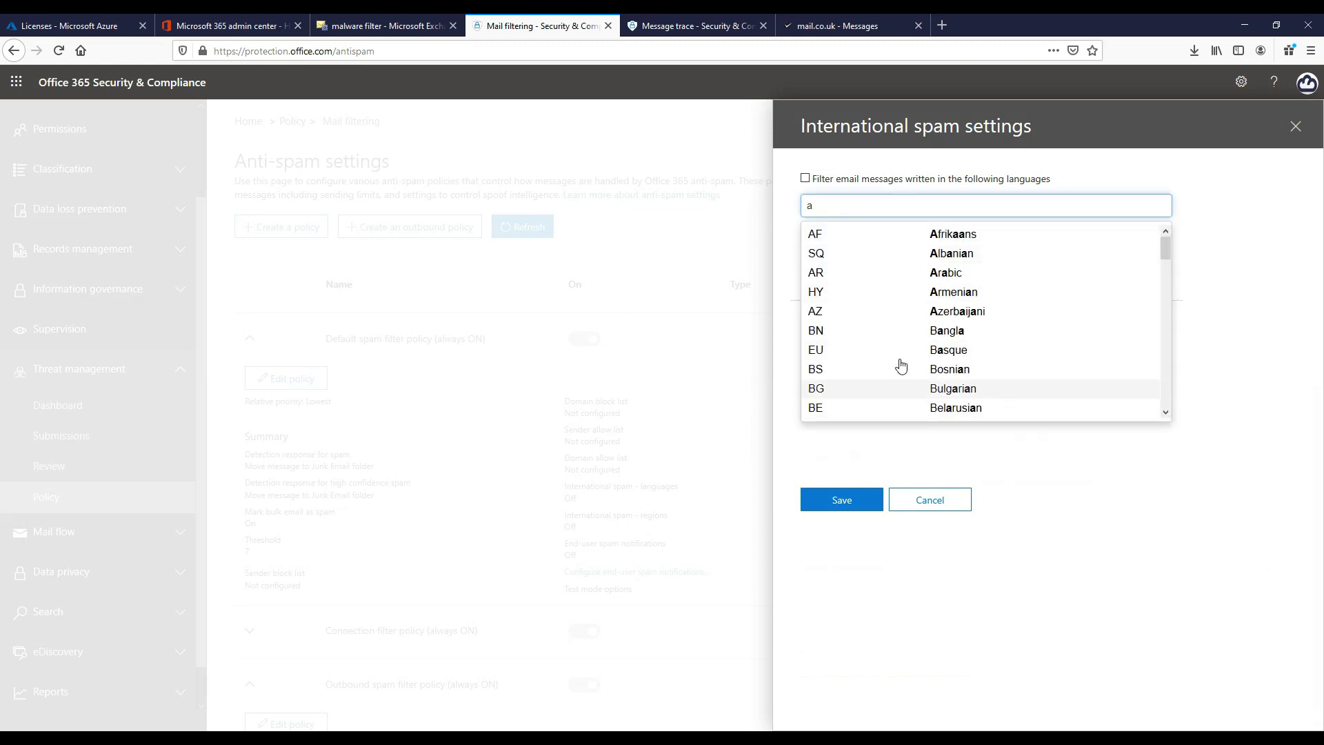
scroll(897, 372, "down", 10)
scroll(902, 362, "down", 1)
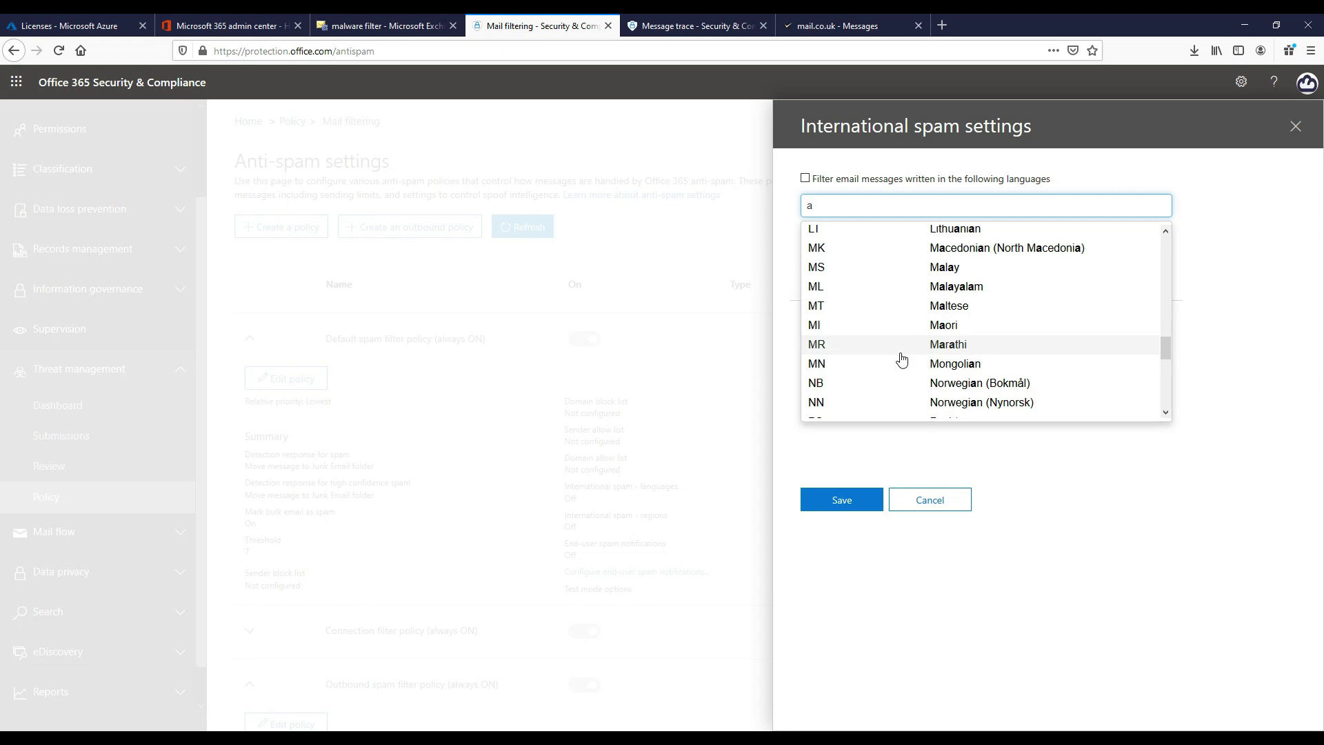
scroll(902, 359, "up", 5)
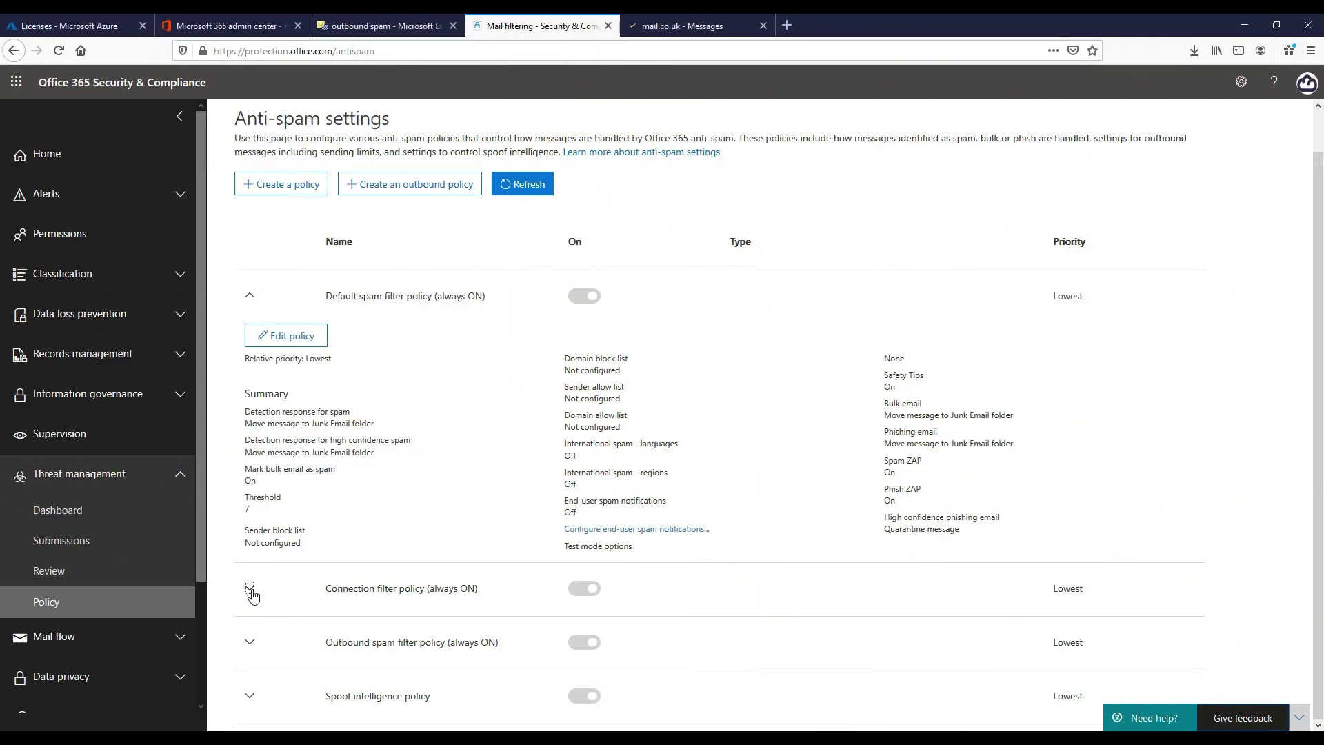
Expand the Connection filter policy and Outbound spam filter policy summaries
left_click(250, 588)
scroll(407, 491, "down", 1)
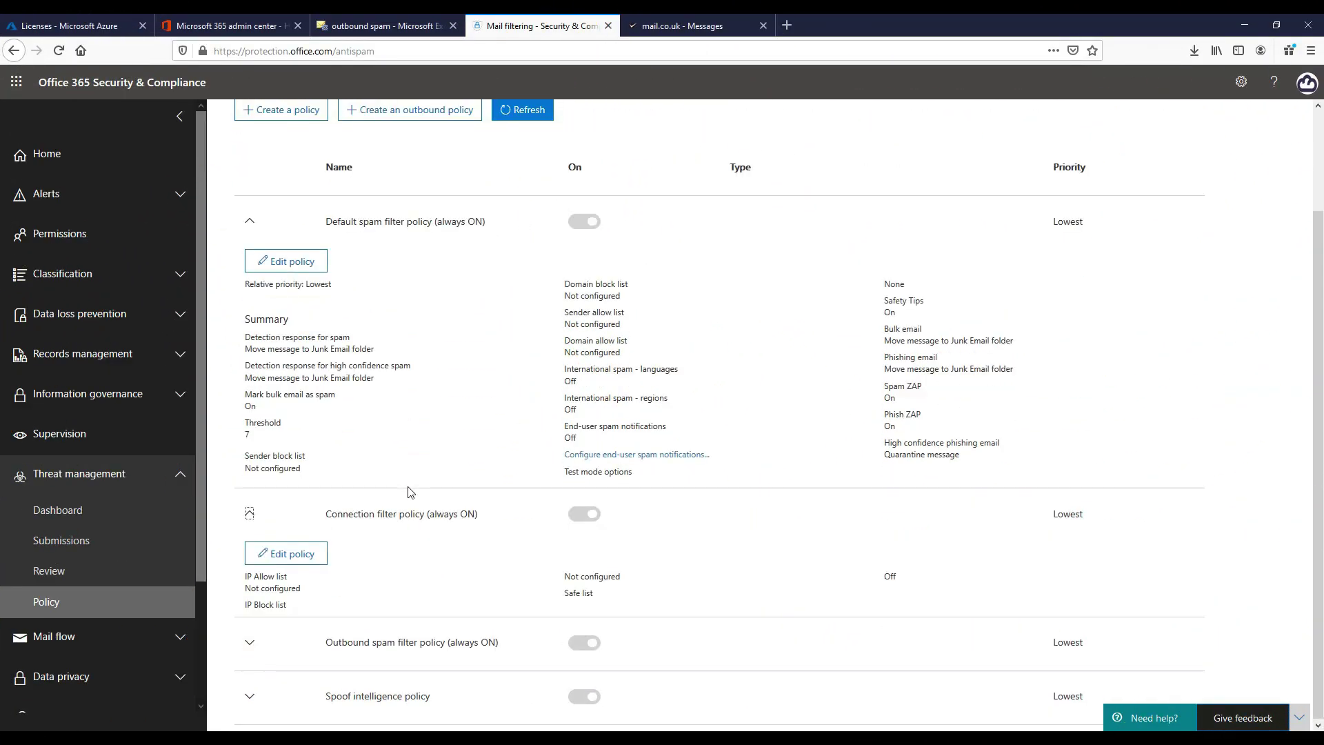
left_click(303, 553)
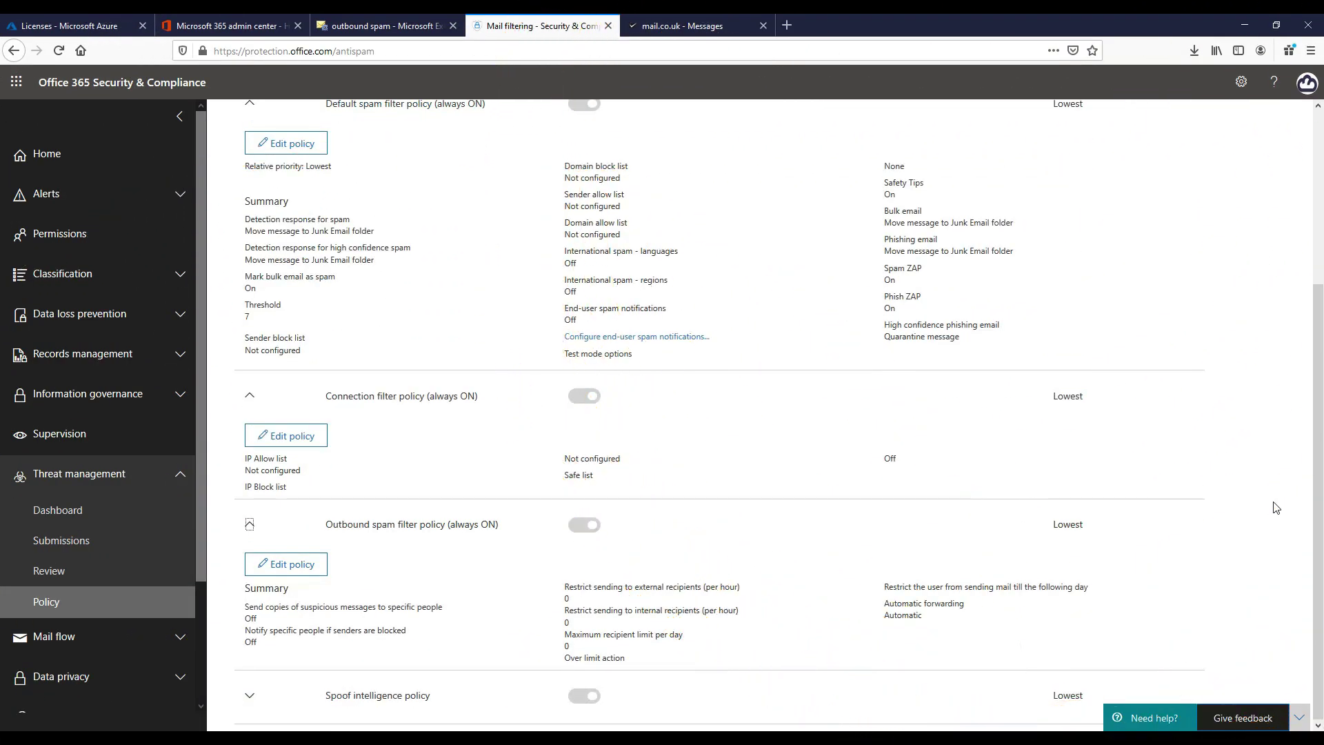
scroll(1276, 508, "down", 1)
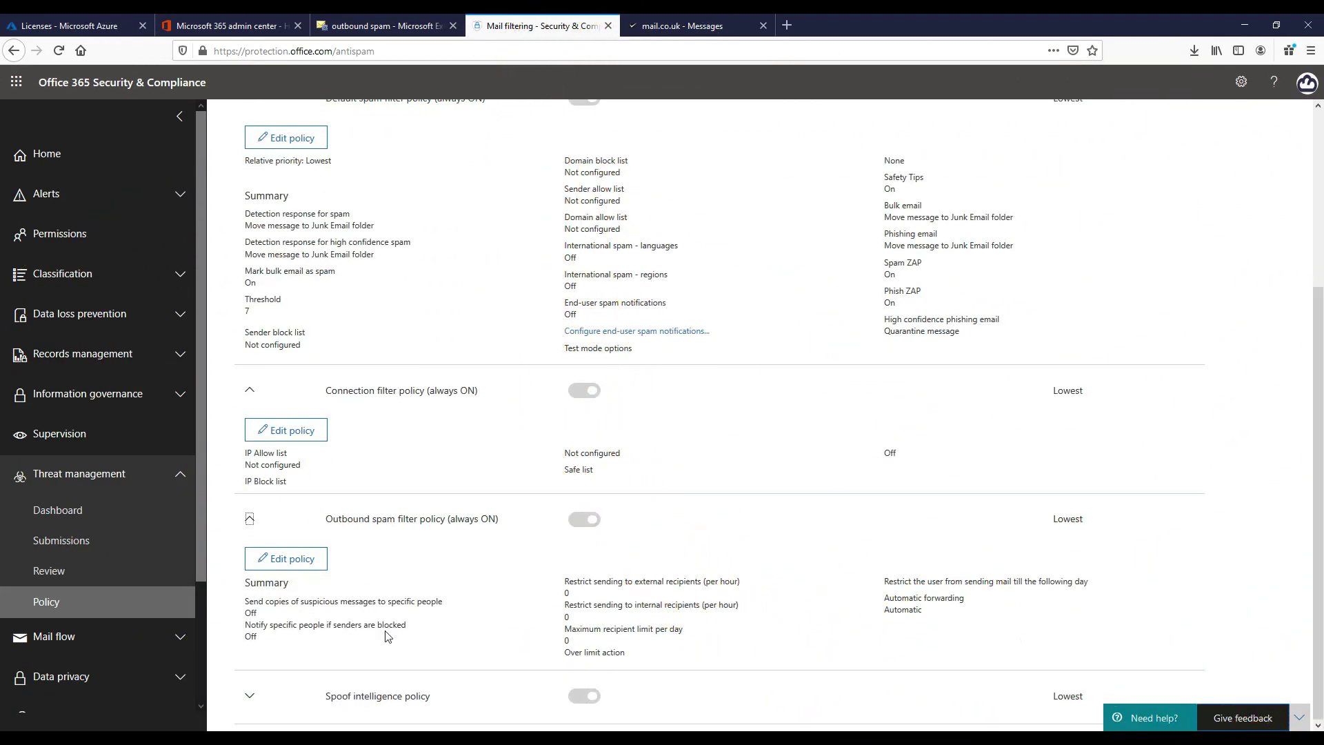
Edit the outbound spam policy and review Notifications, leaving copying suspicious outbound mail off
left_click(313, 562)
left_click(975, 300)
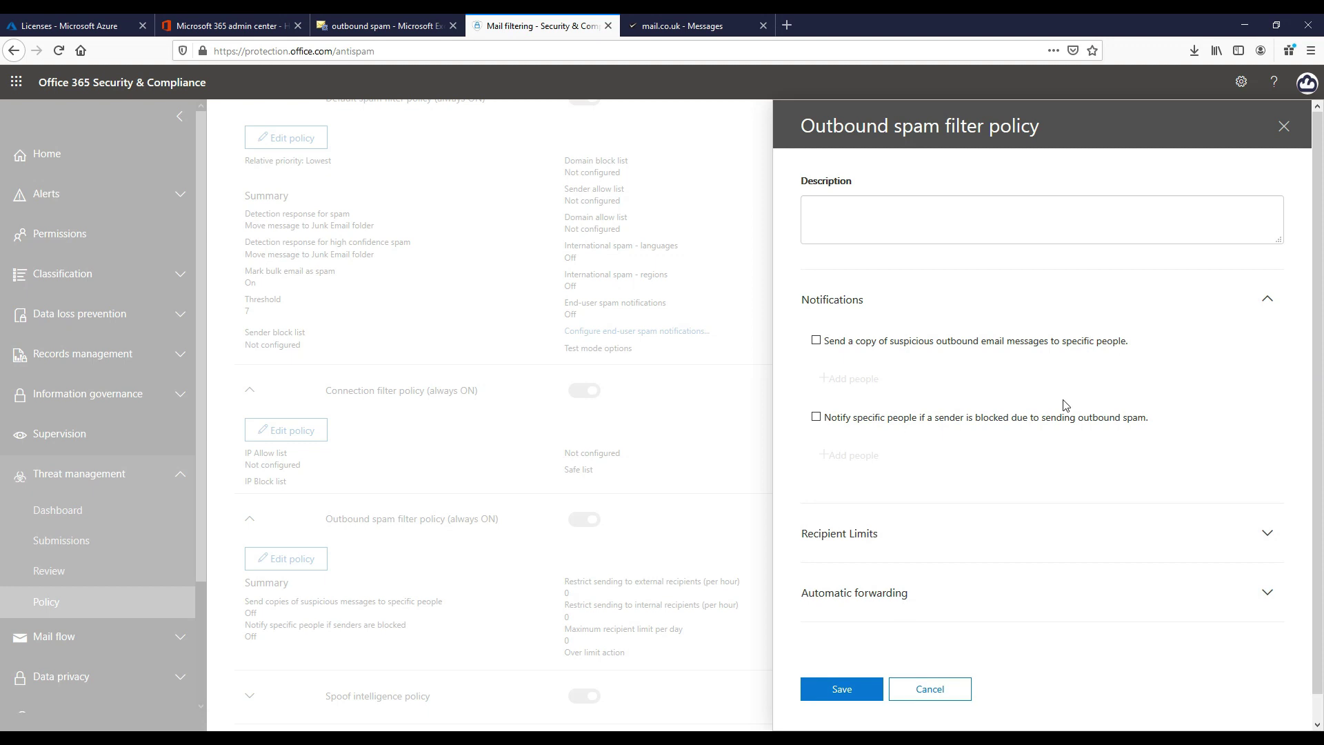
scroll(931, 432, "down", 1)
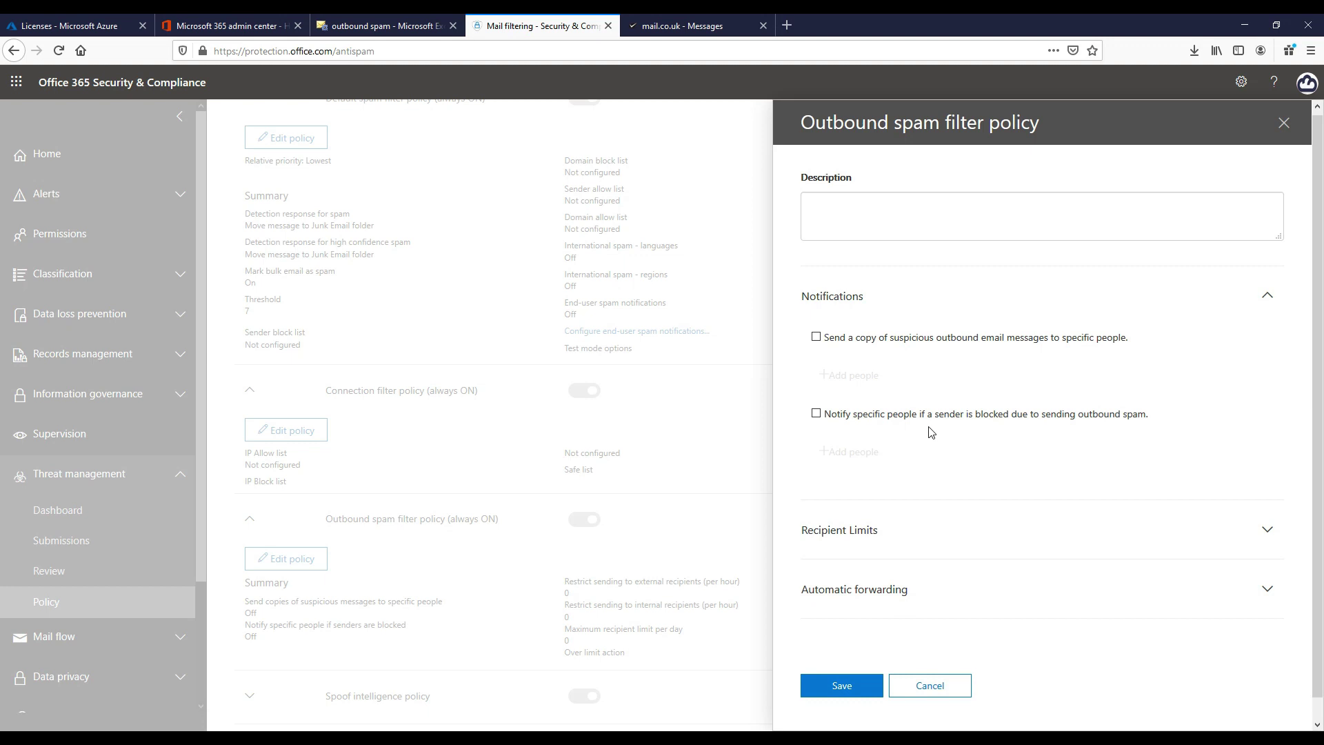
scroll(931, 431, "down", 1)
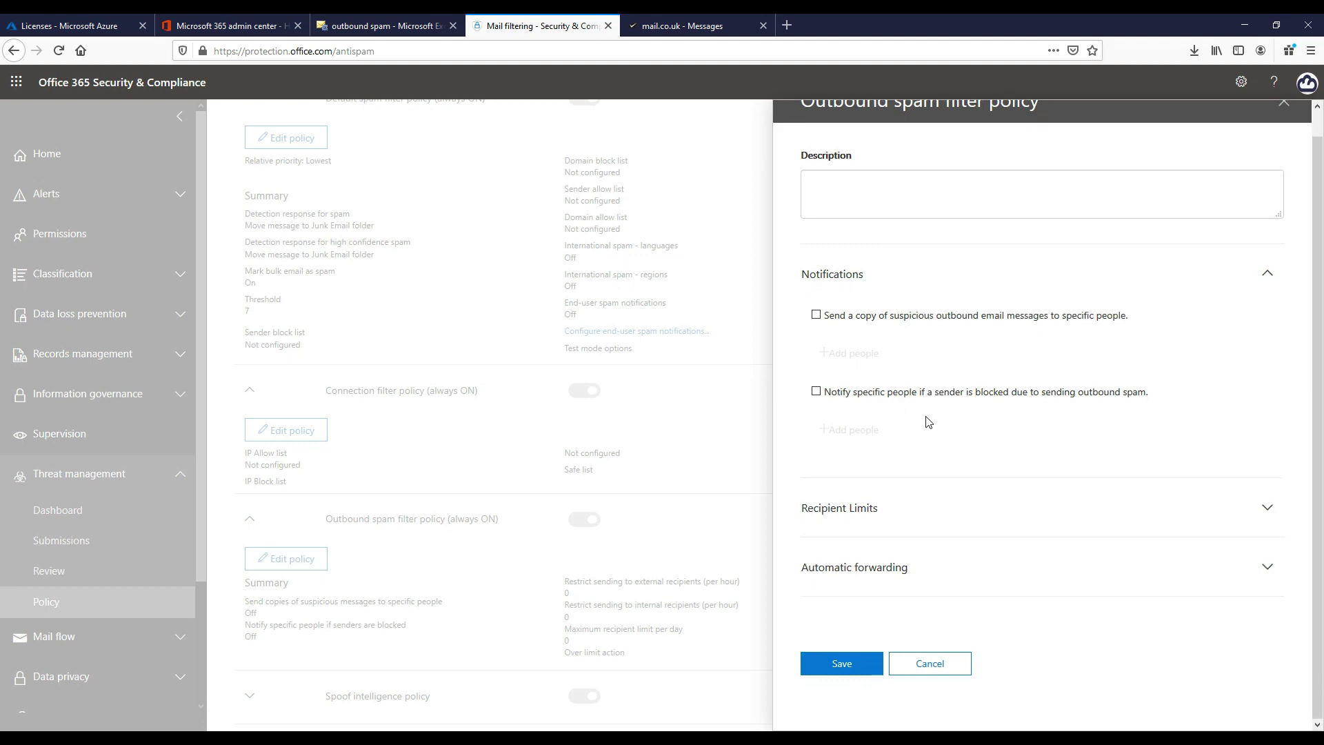
left_click(817, 316)
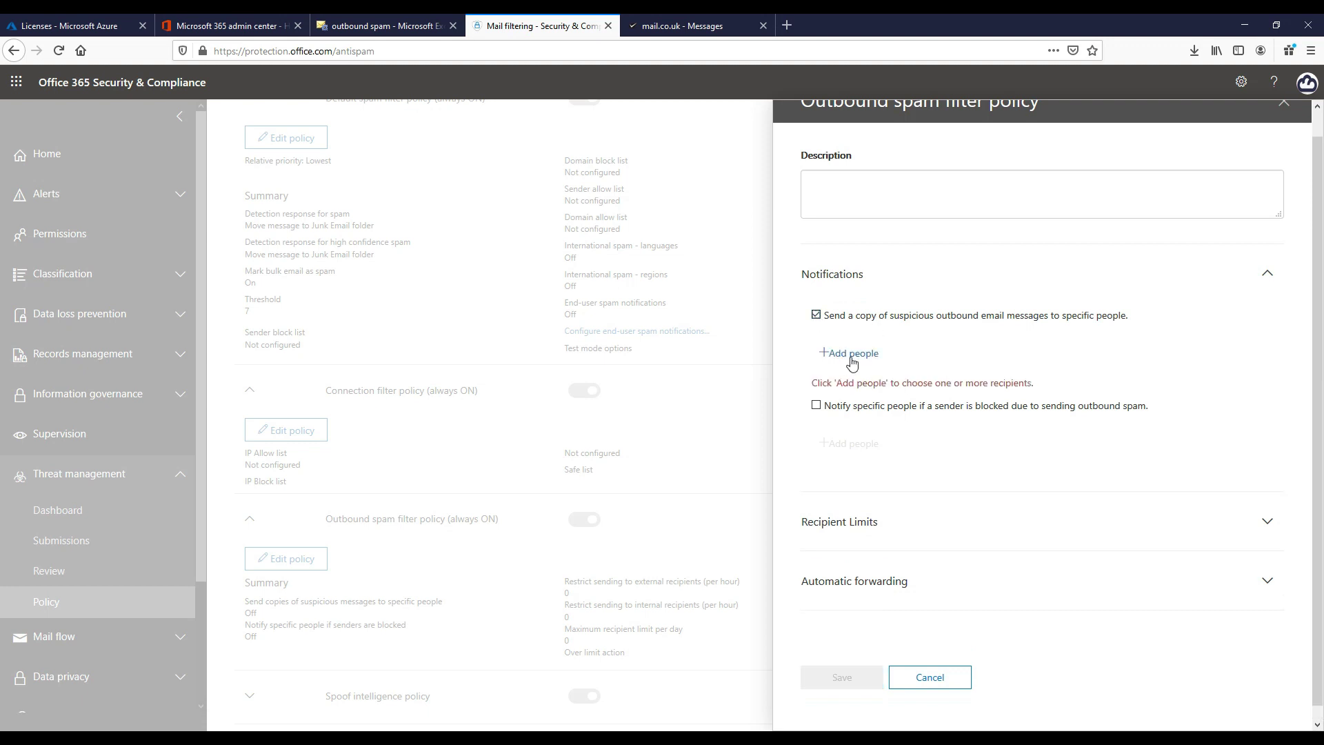
left_click(817, 319)
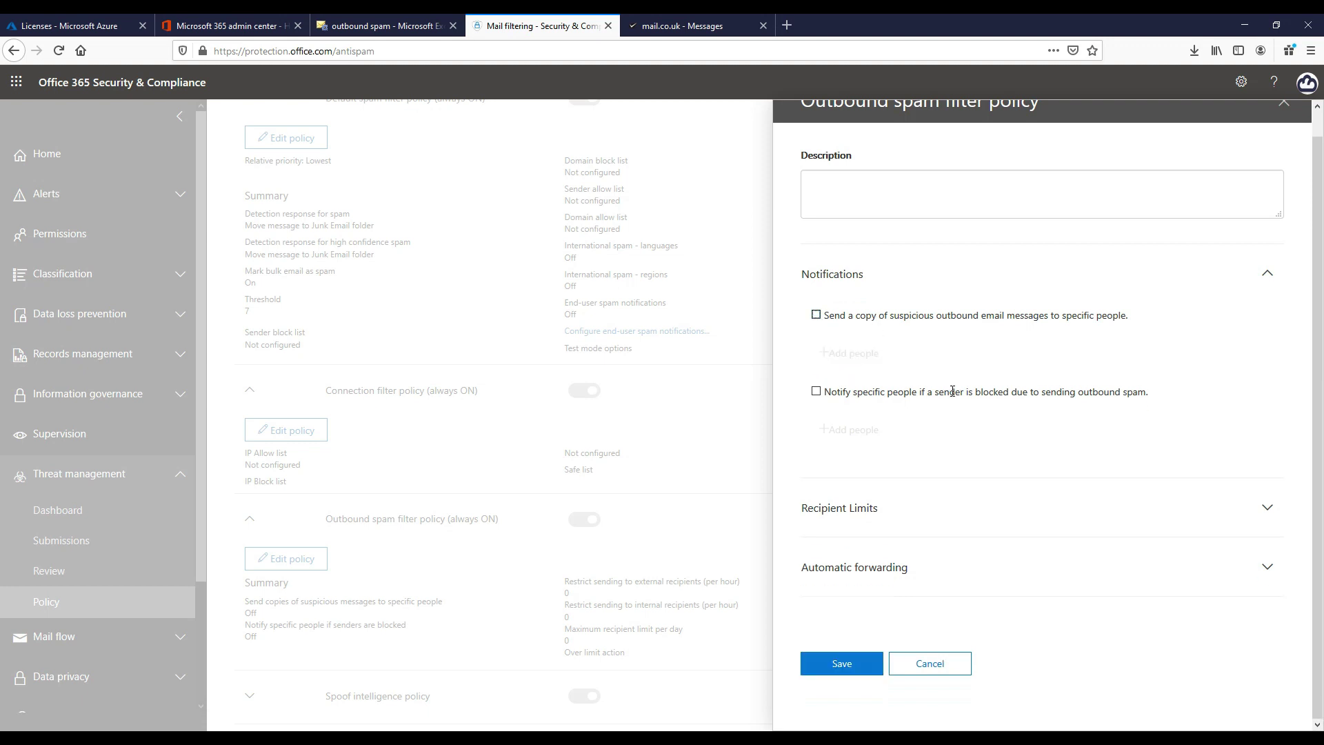
Expand the Recipient Limits and Automatic forwarding settings without changing them
left_click(938, 519)
scroll(945, 482, "down", 3)
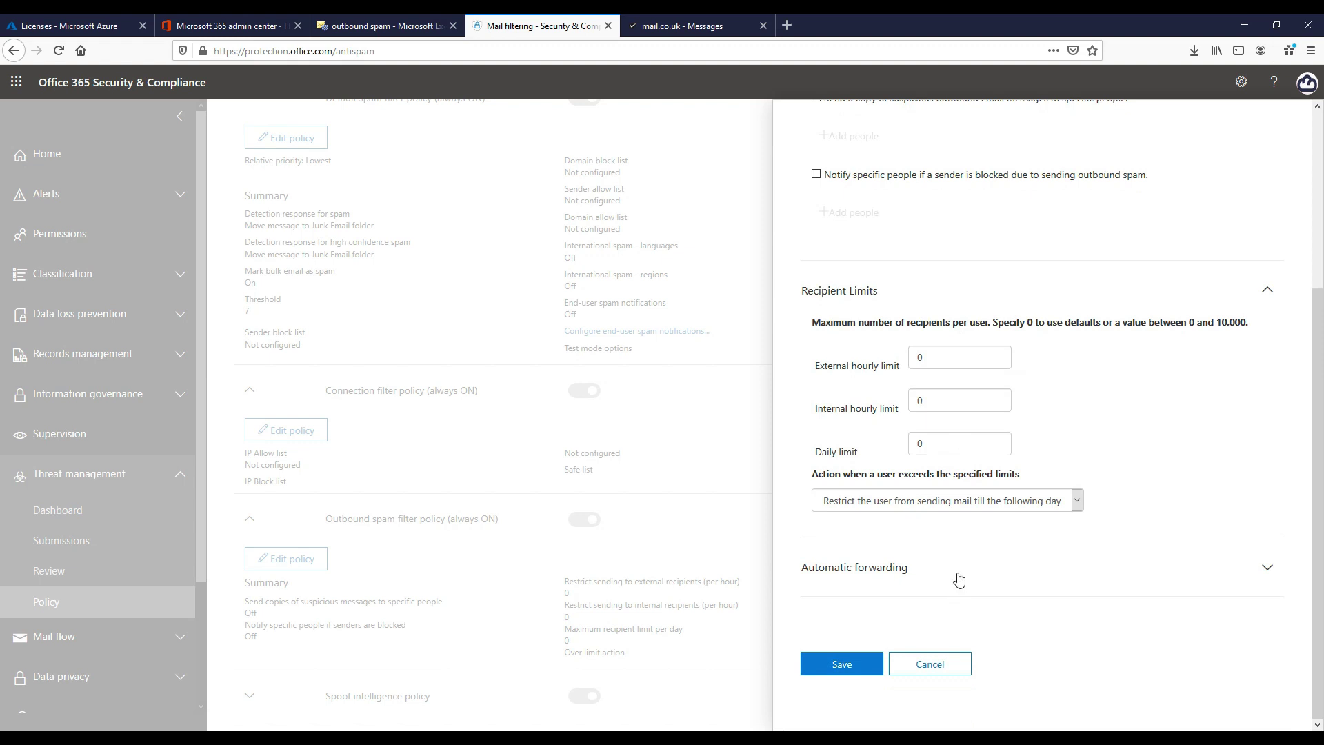
left_click(957, 575)
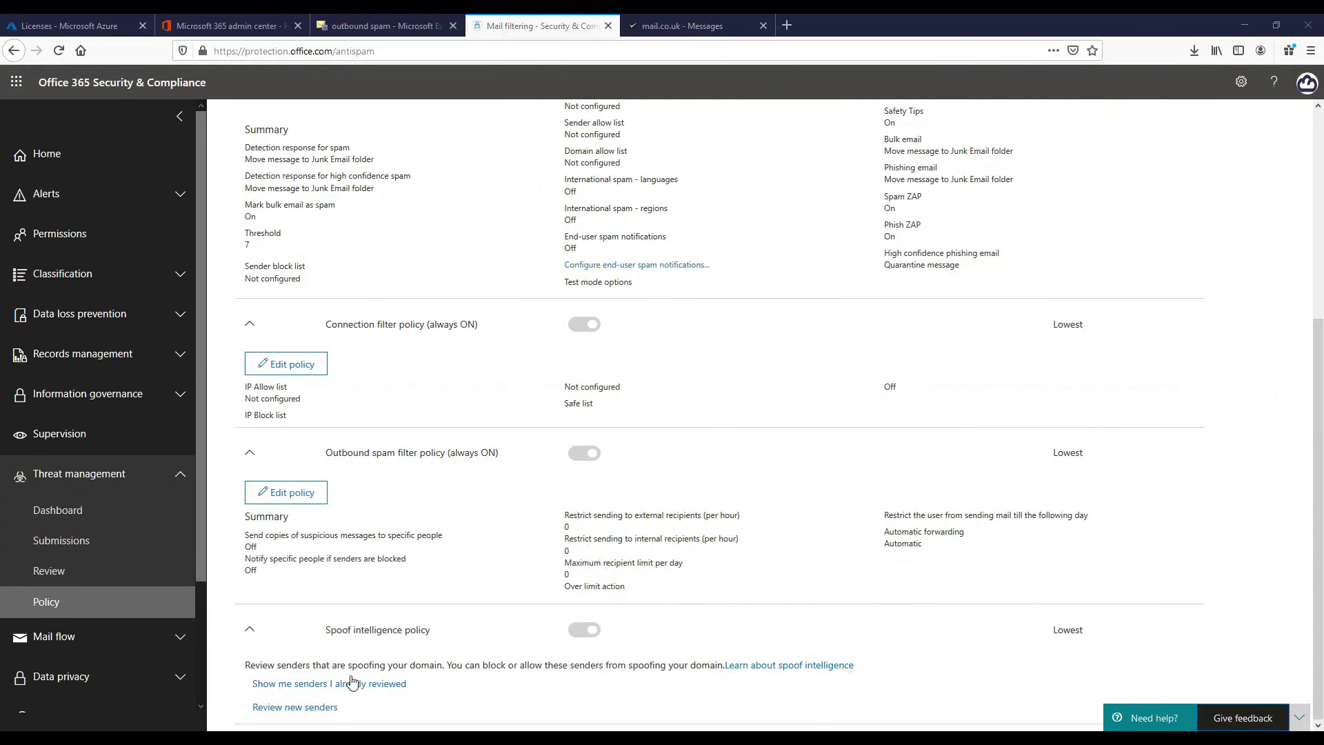
Under Spoof intelligence policy, show the senders already reviewed
left_click(346, 684)
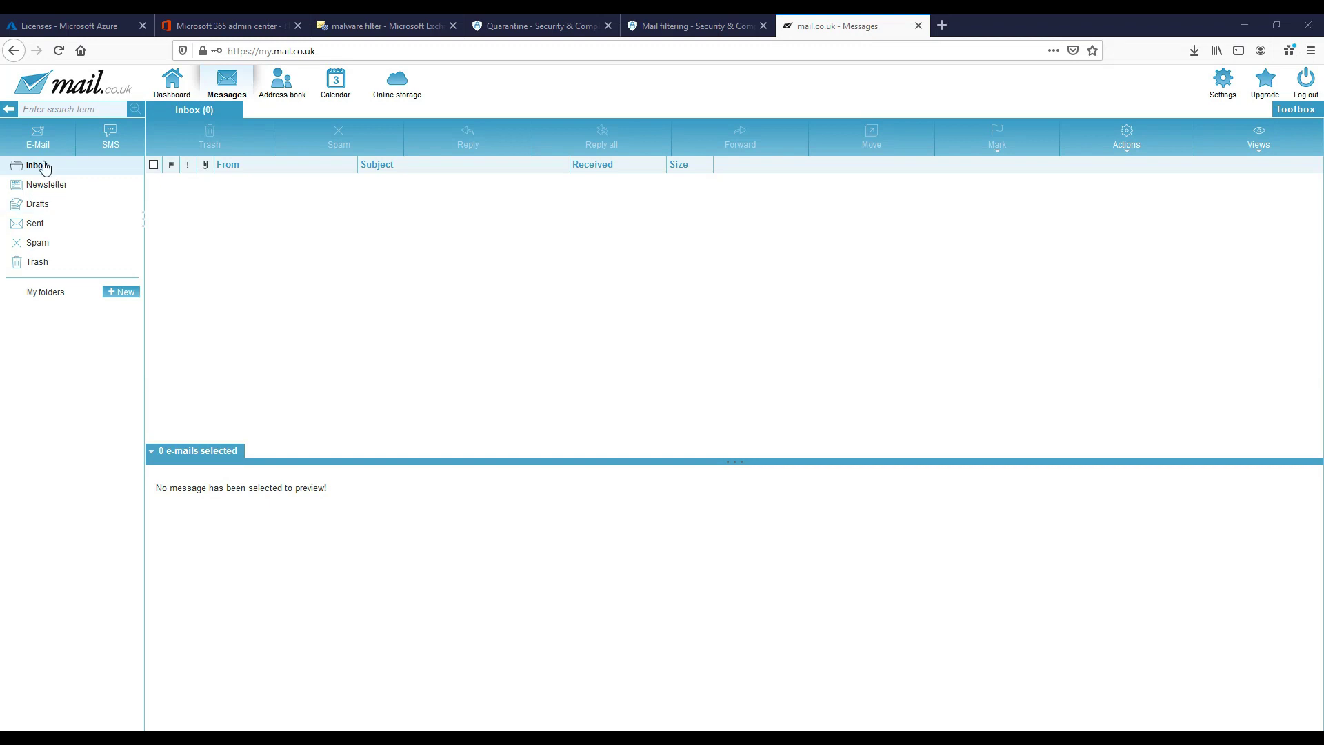
Send an e-mail with subject 'test' and Setup.zip attached to the suggested recipient
left_click(39, 138)
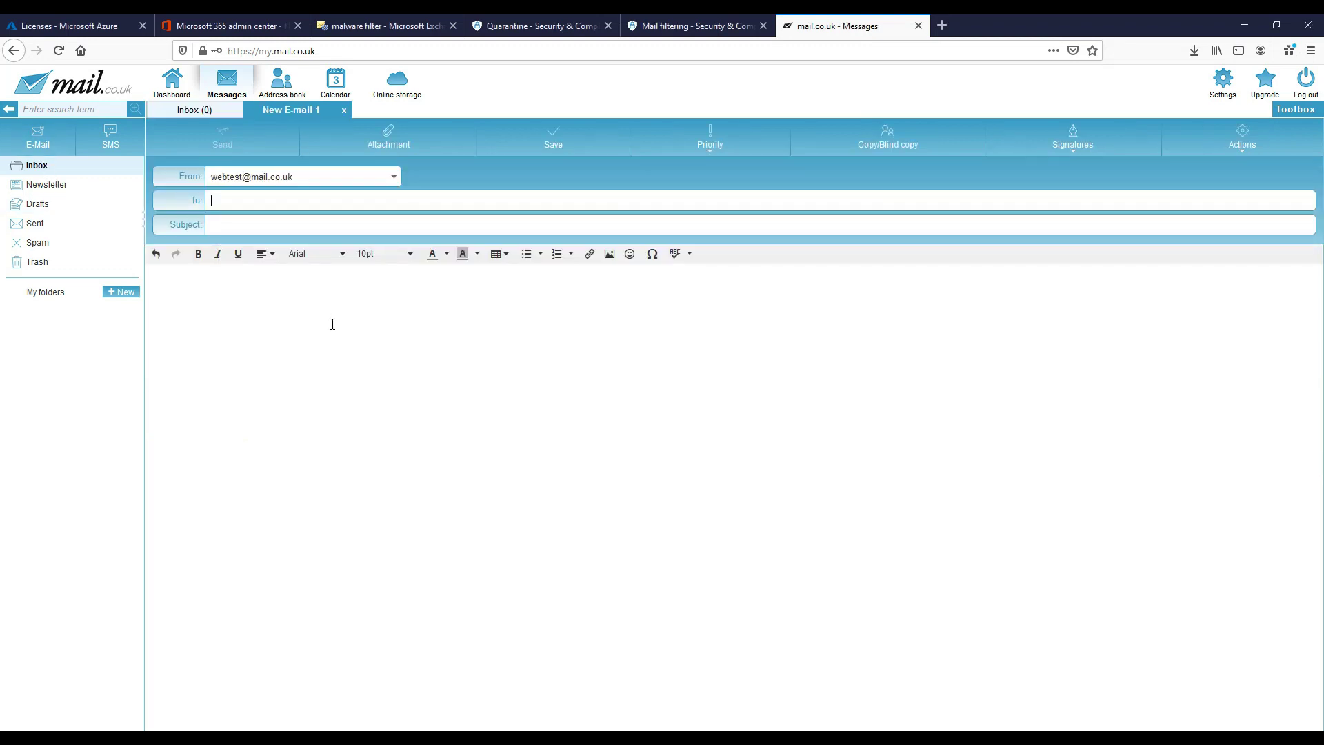
type("m")
left_click(316, 219)
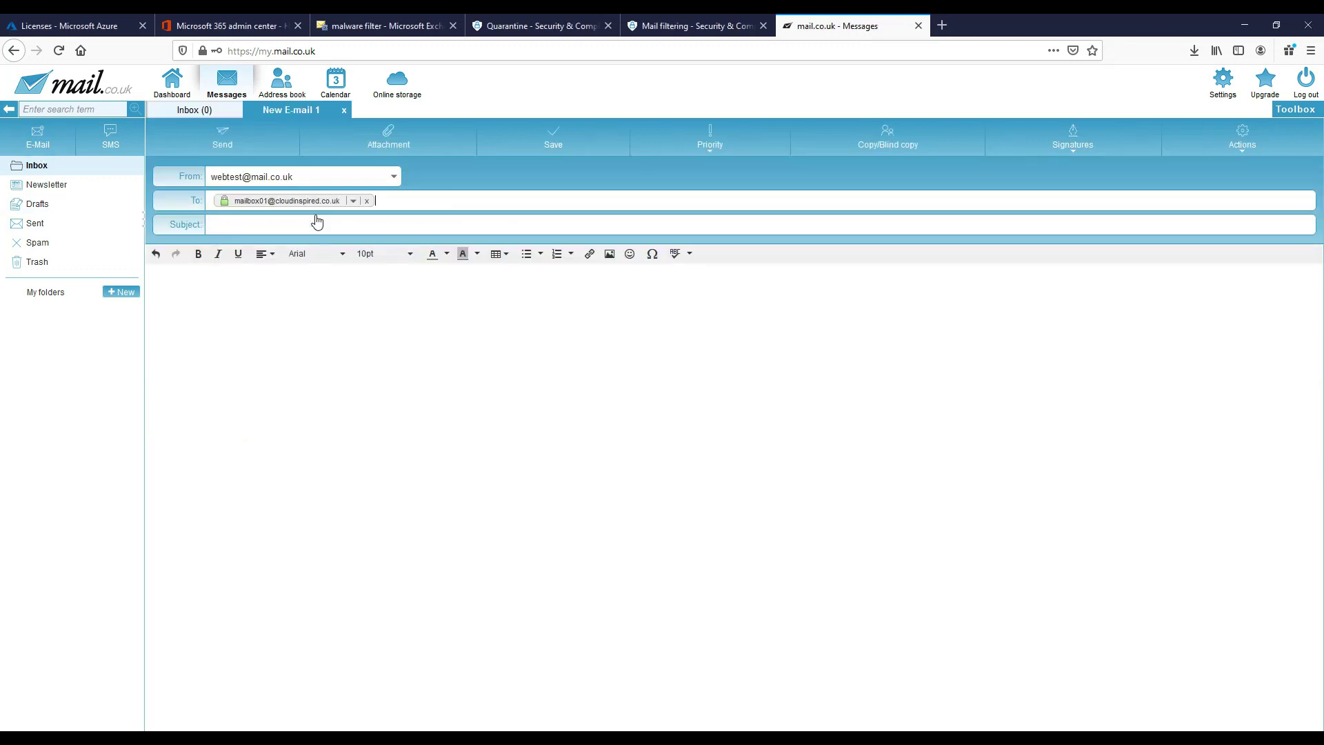
type("test")
left_click(388, 138)
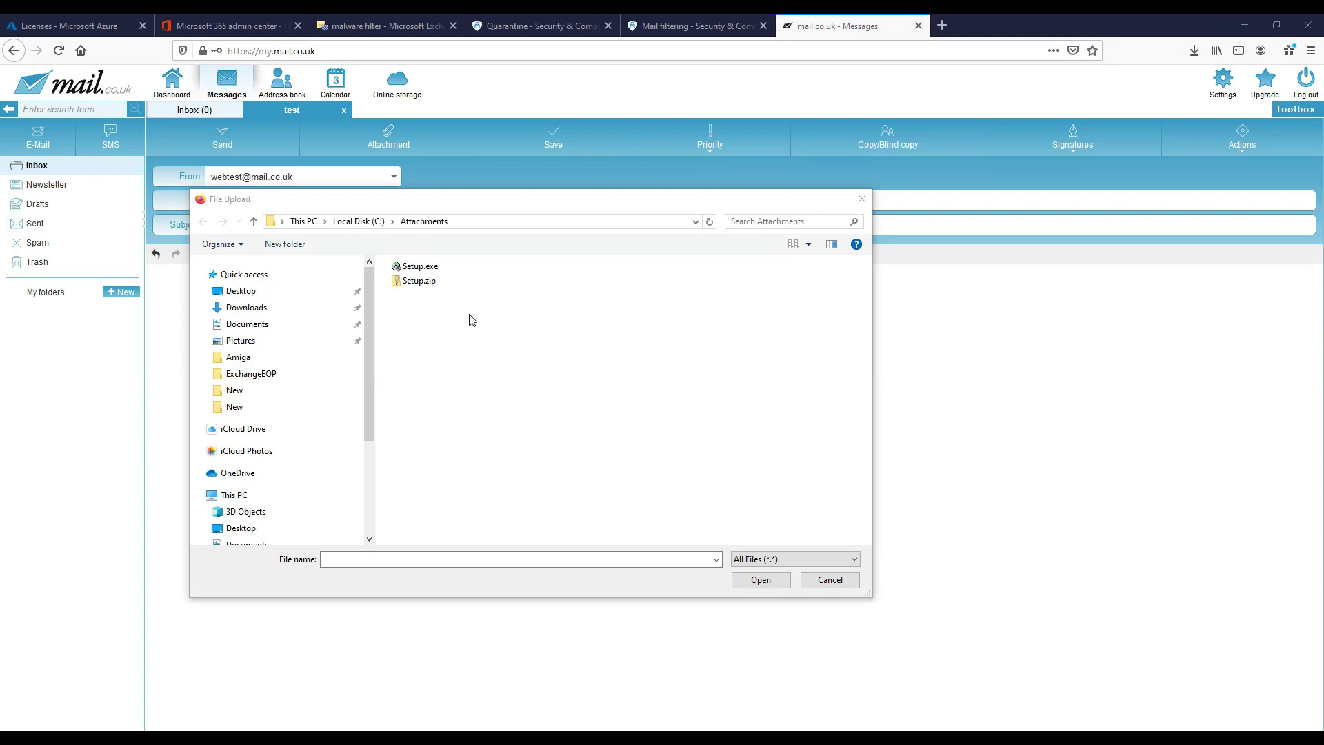
double_click(420, 282)
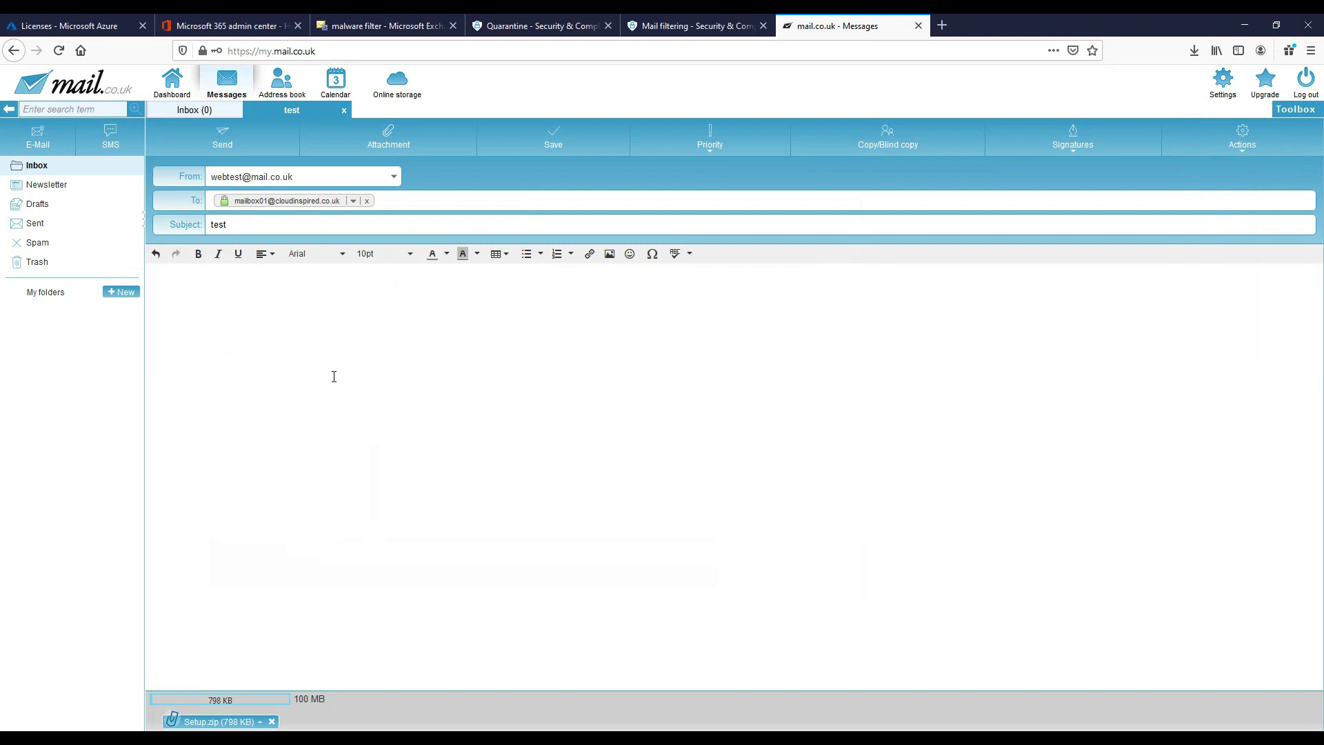
left_click(230, 142)
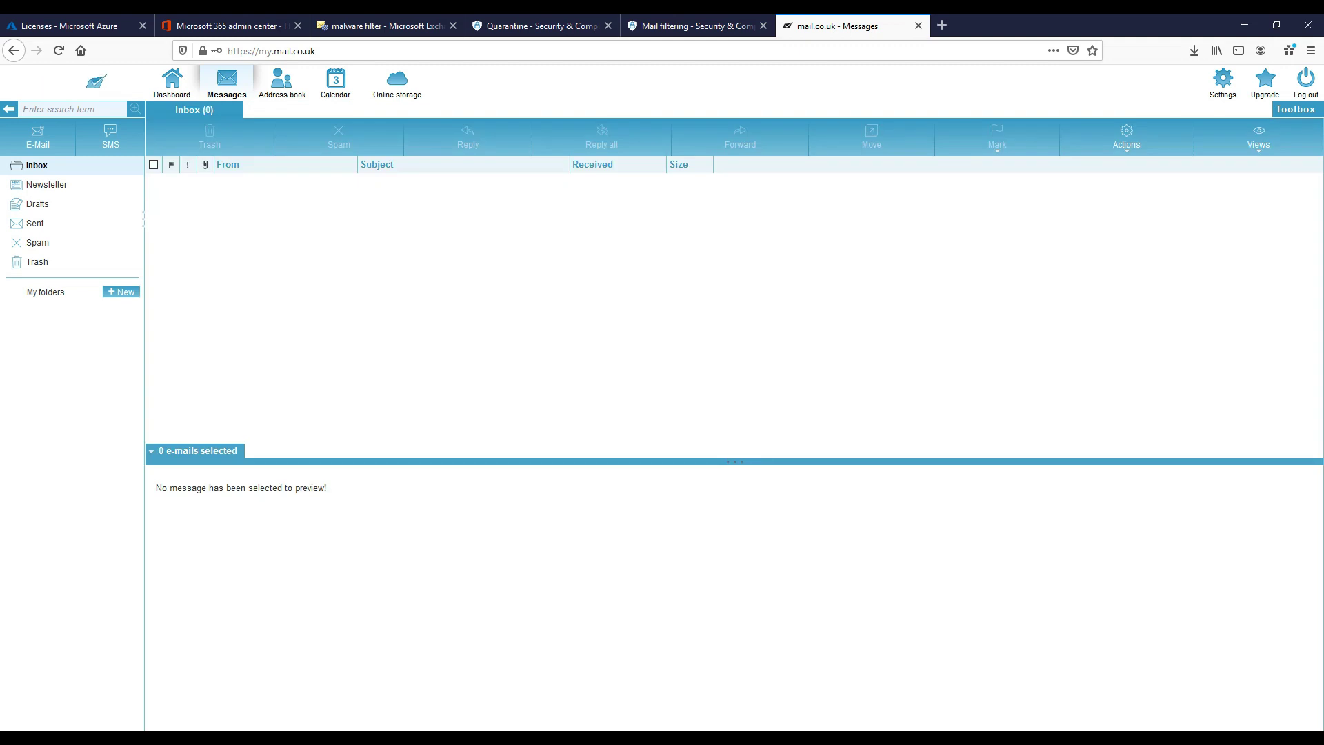
left_click(469, 680)
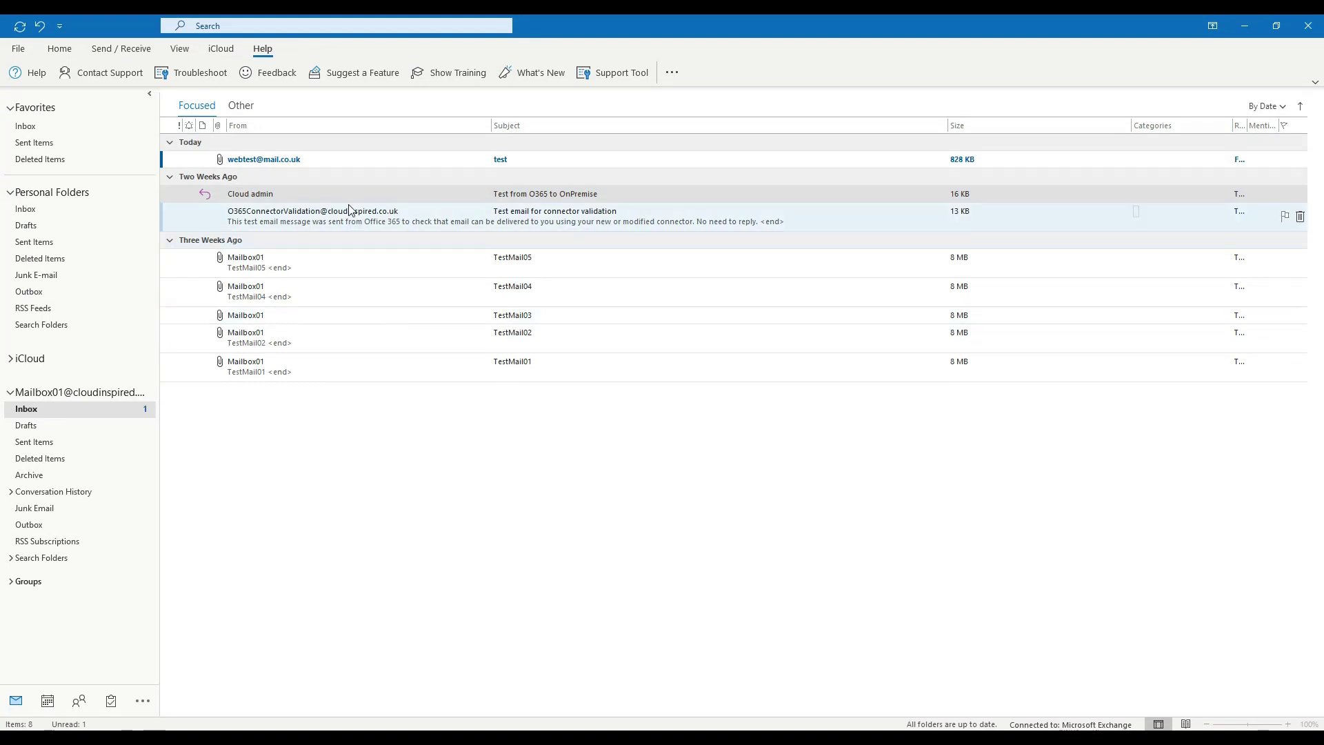
Open the newly arrived 'test' message in the Outlook inbox
left_click(340, 159)
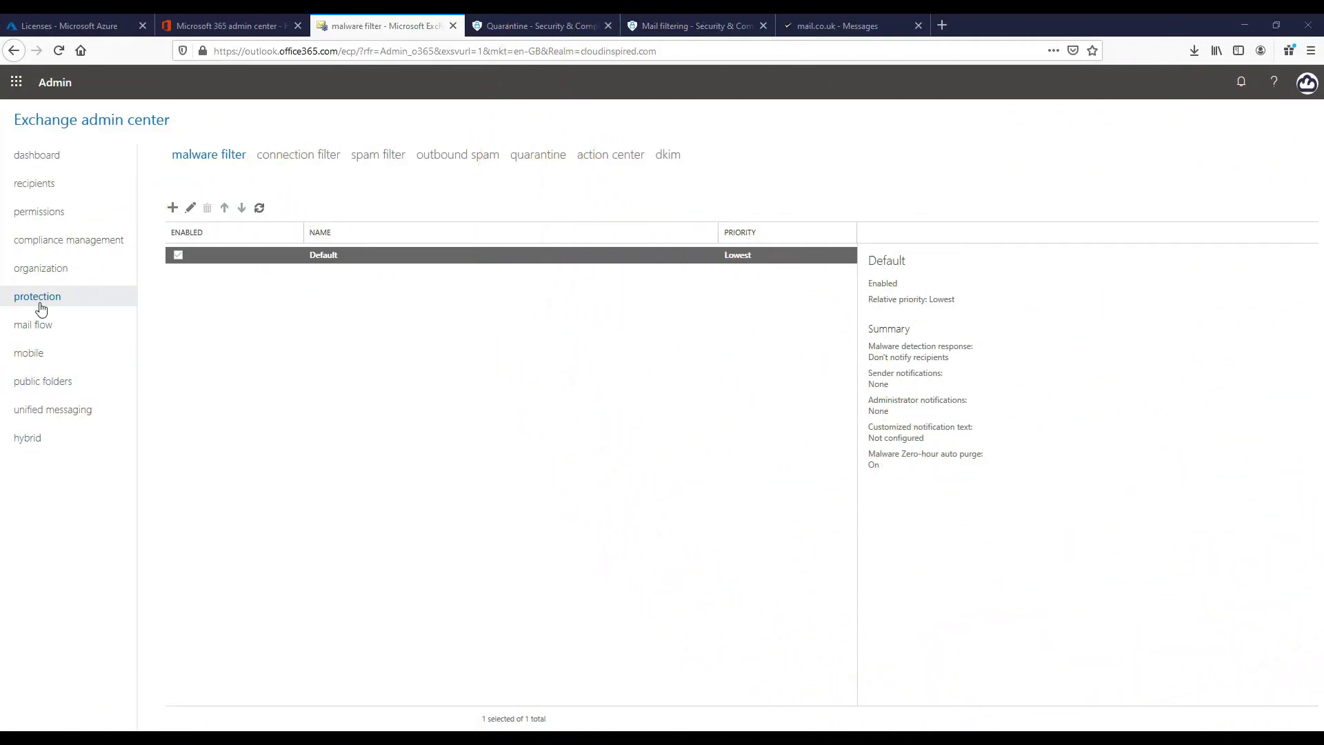
Make the Default anti-malware policy notify recipients with default text and block common attachment types including .exe, then save
double_click(279, 254)
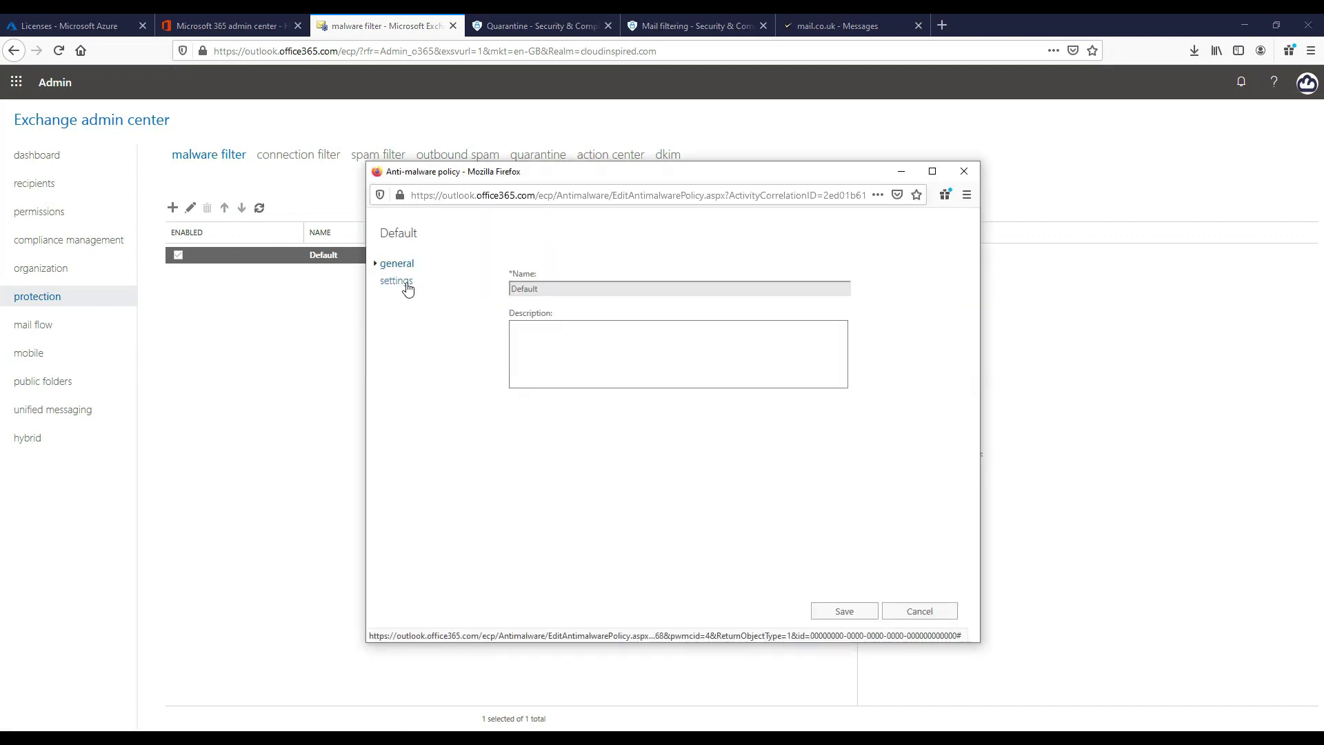
left_click(406, 283)
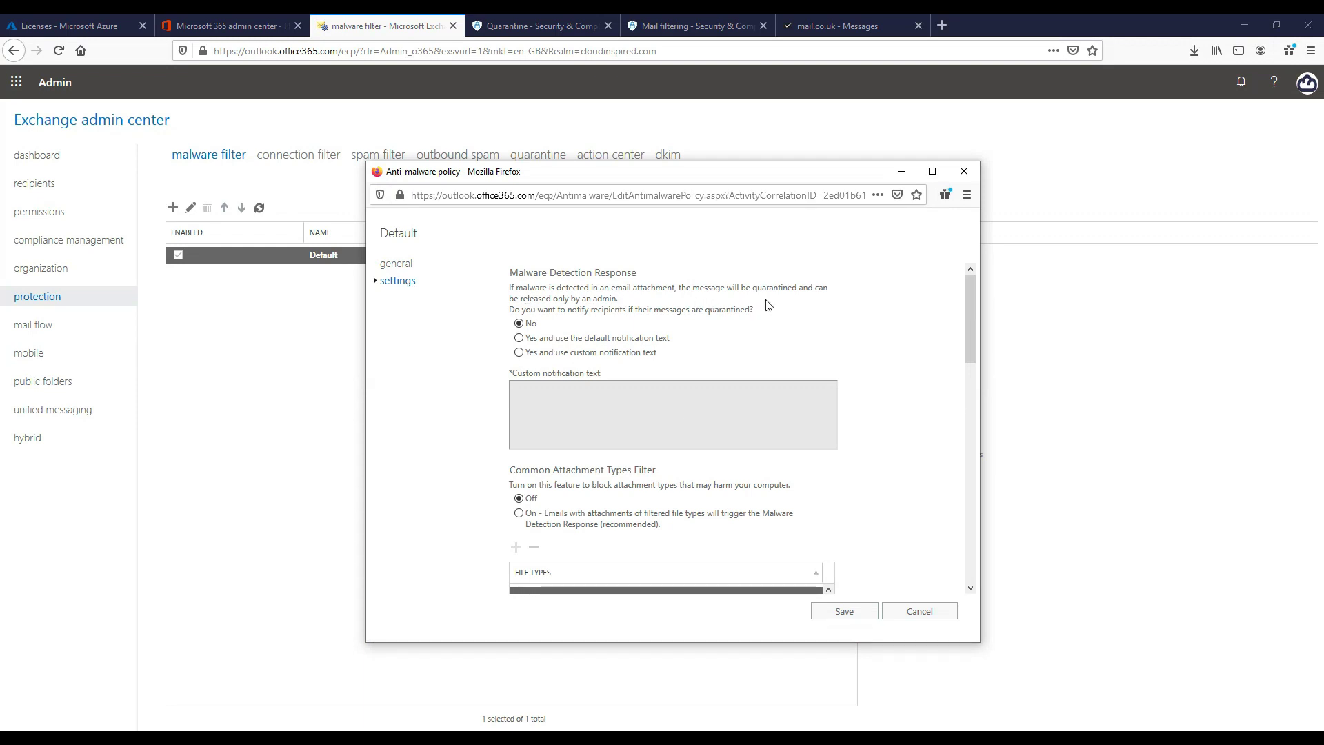
left_click(646, 348)
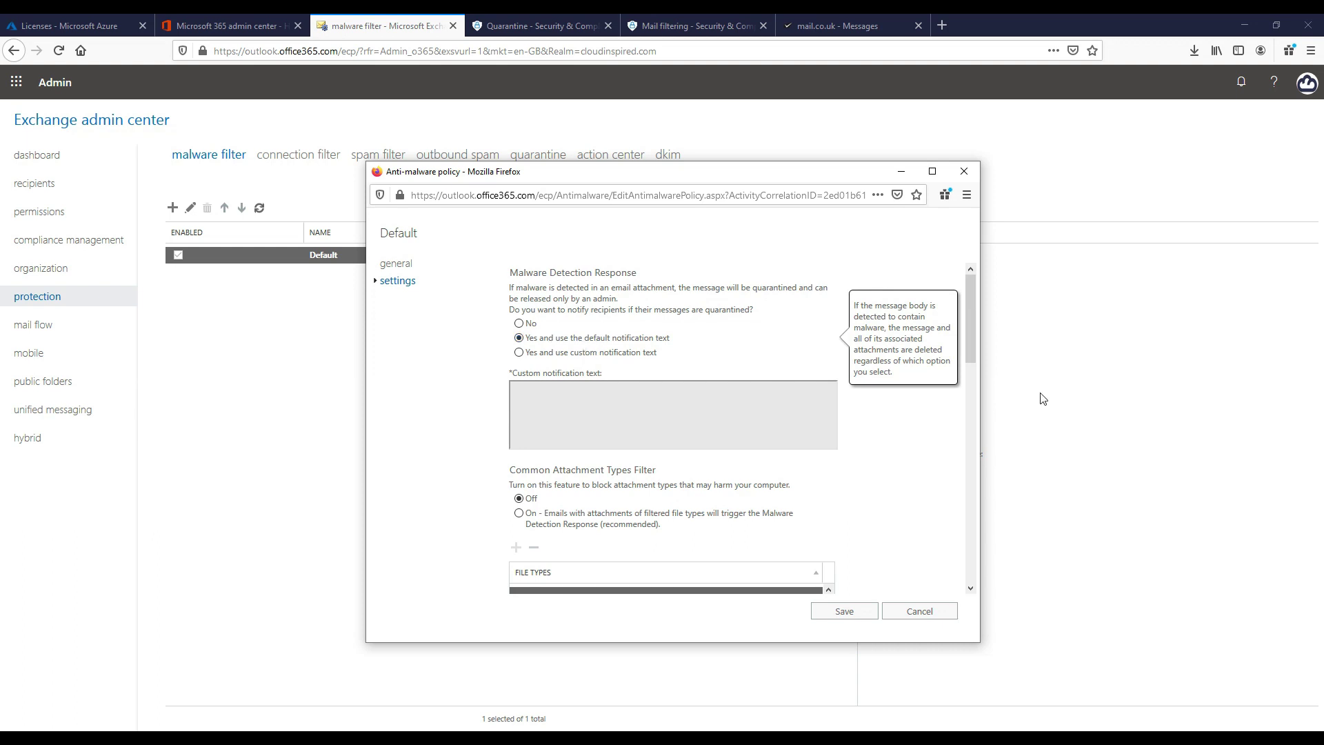
left_click_drag(972, 314, 968, 371)
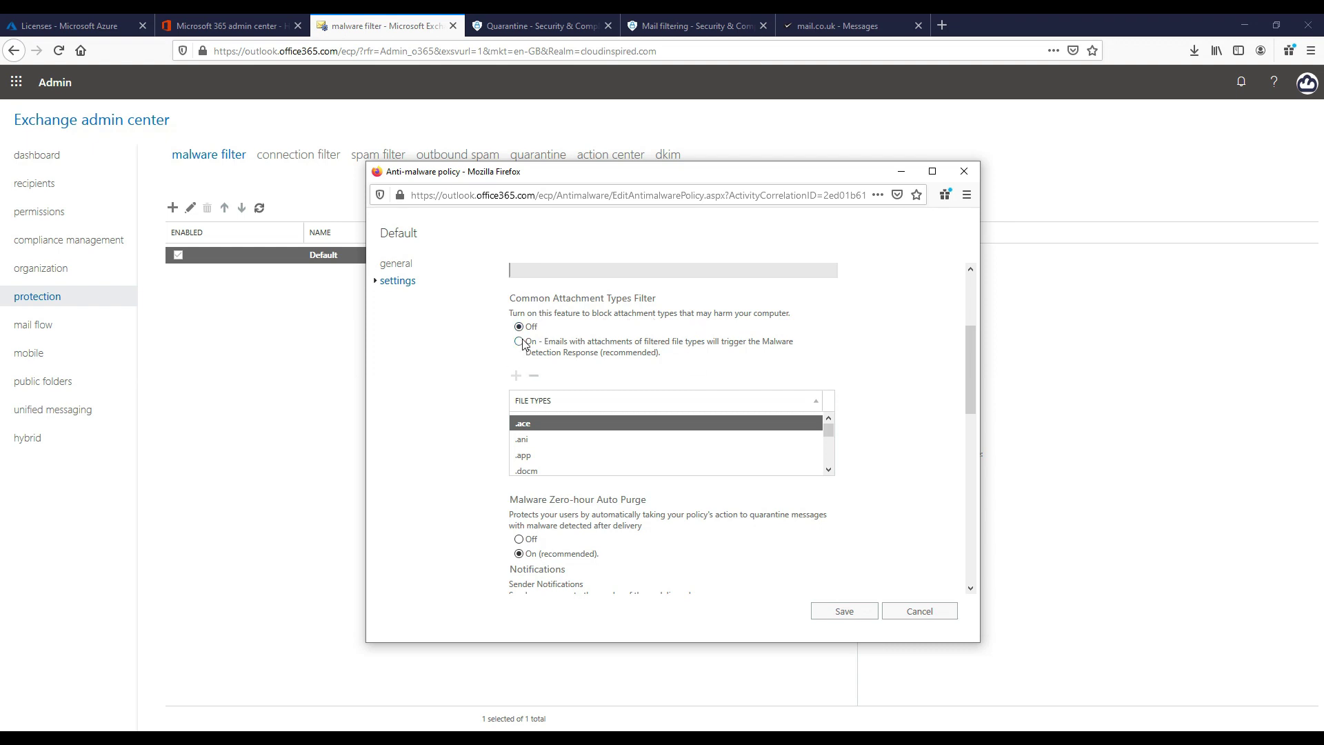
left_click(519, 341)
left_click_drag(829, 429, 829, 445)
left_click(531, 440)
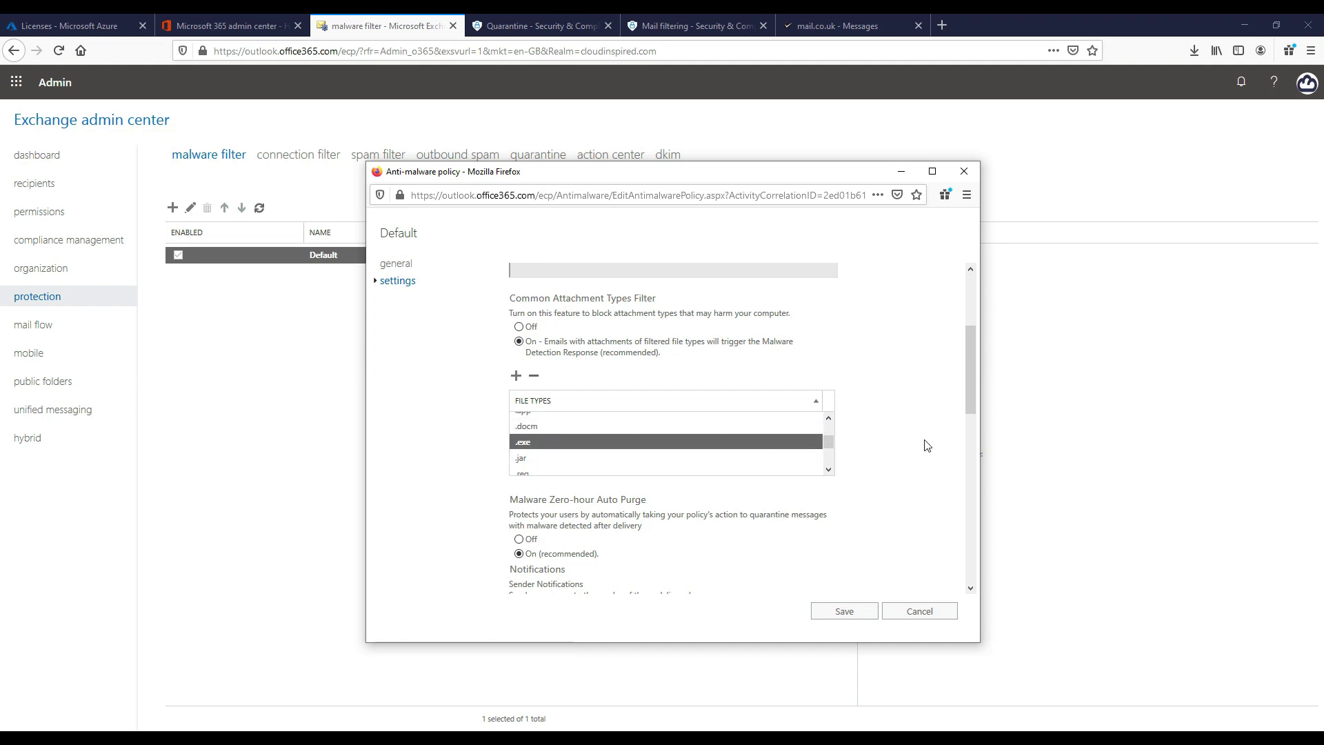
left_click_drag(970, 361, 977, 435)
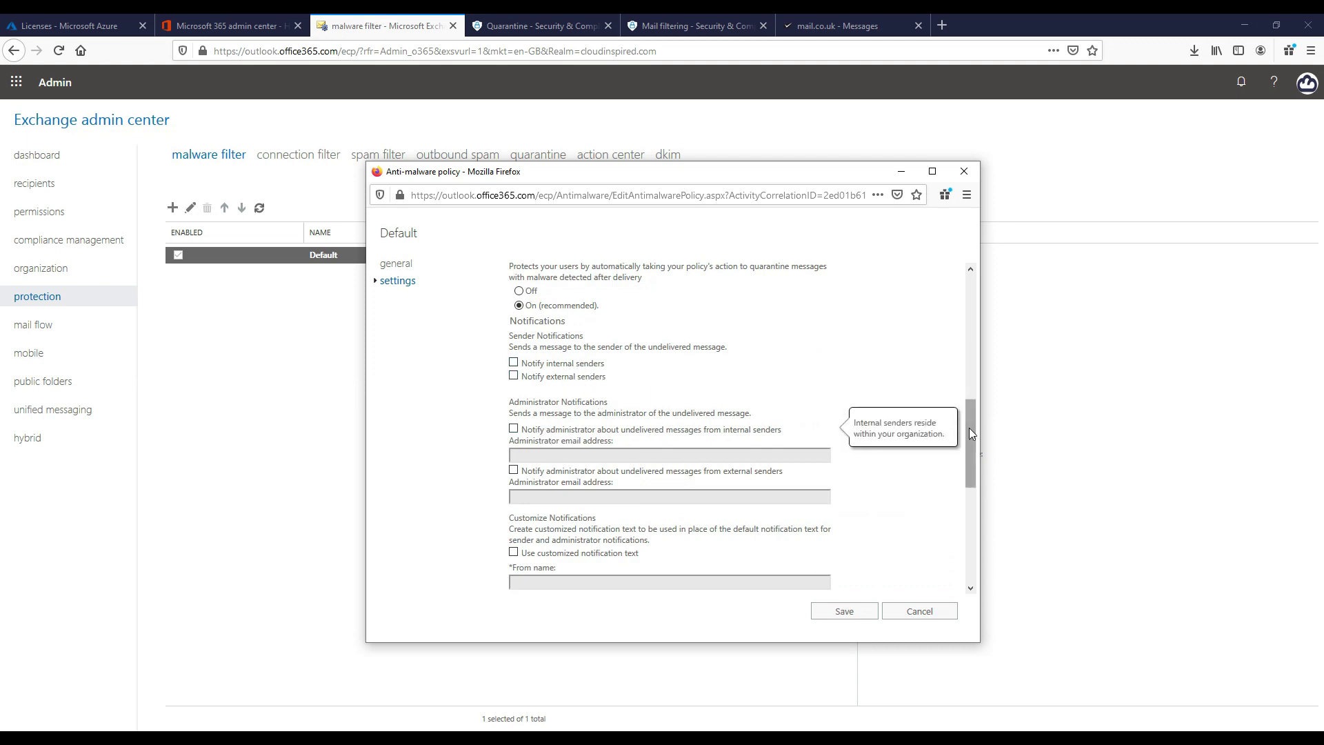
left_click_drag(971, 432, 978, 281)
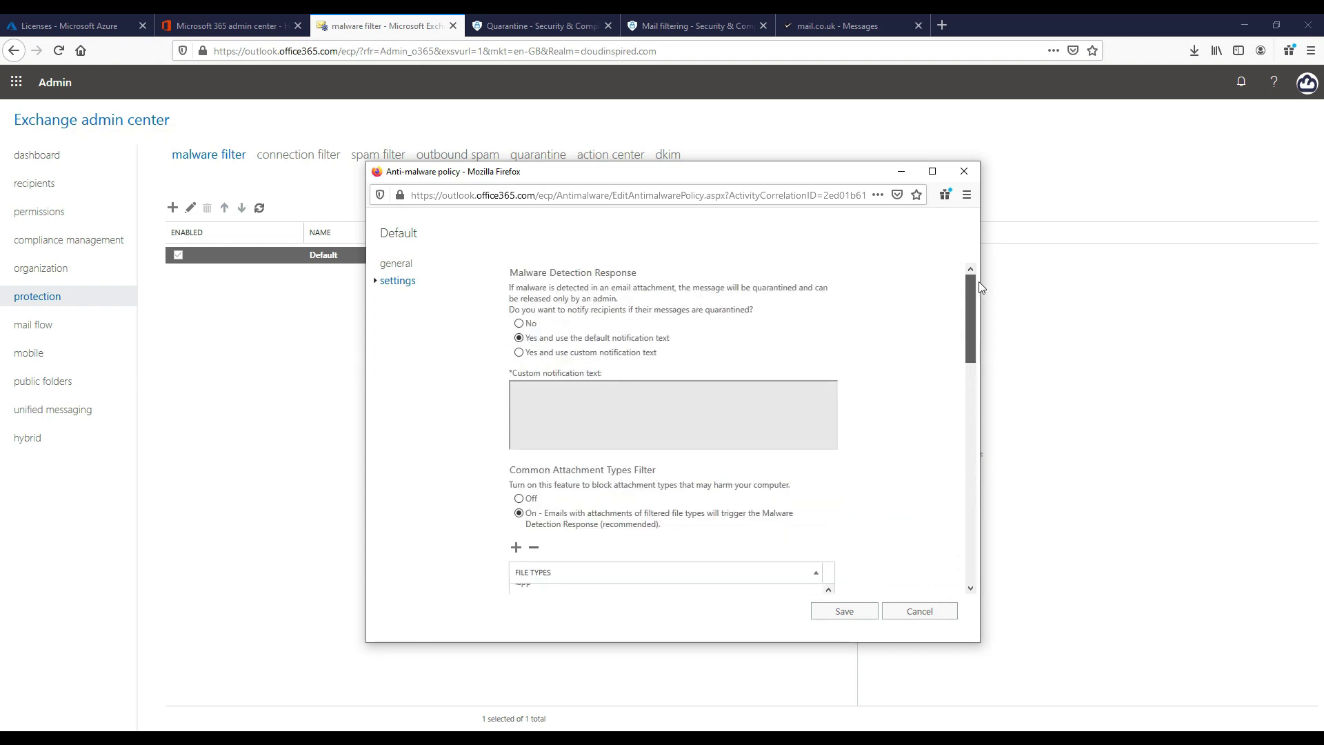
left_click(847, 616)
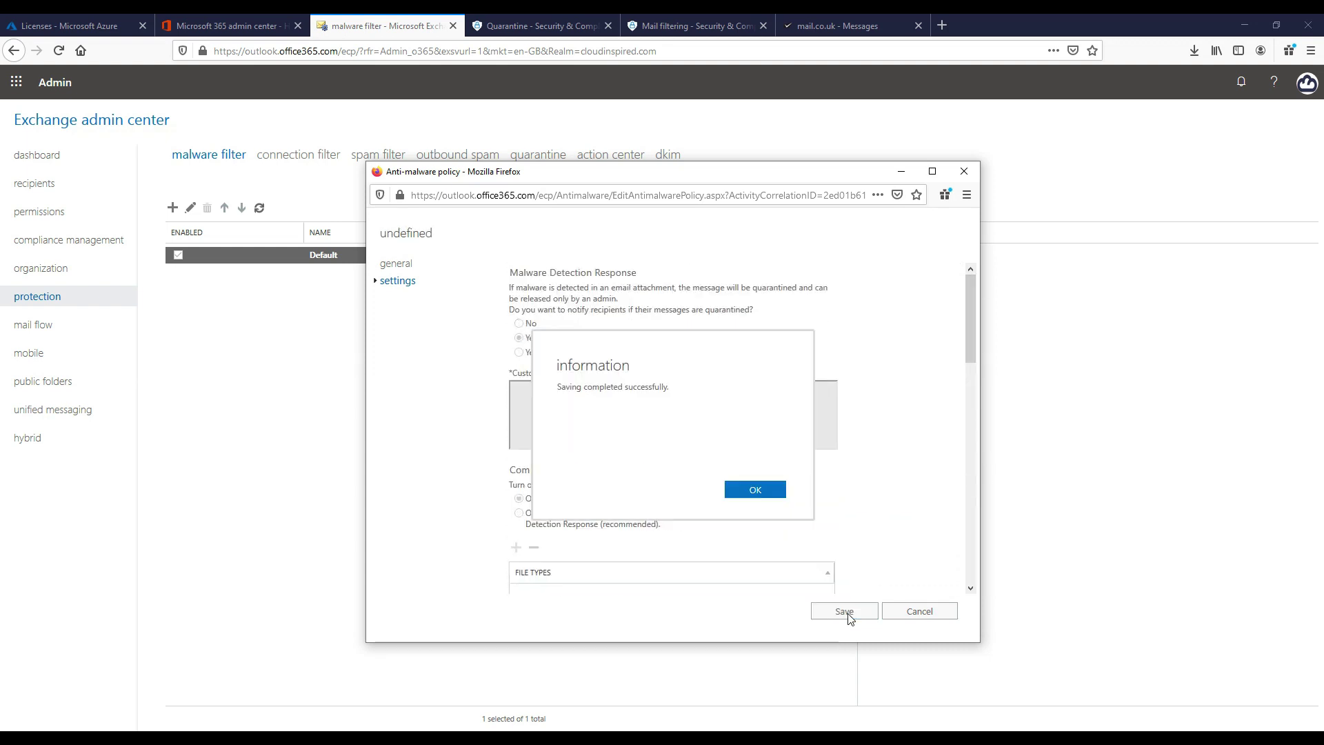
left_click(749, 491)
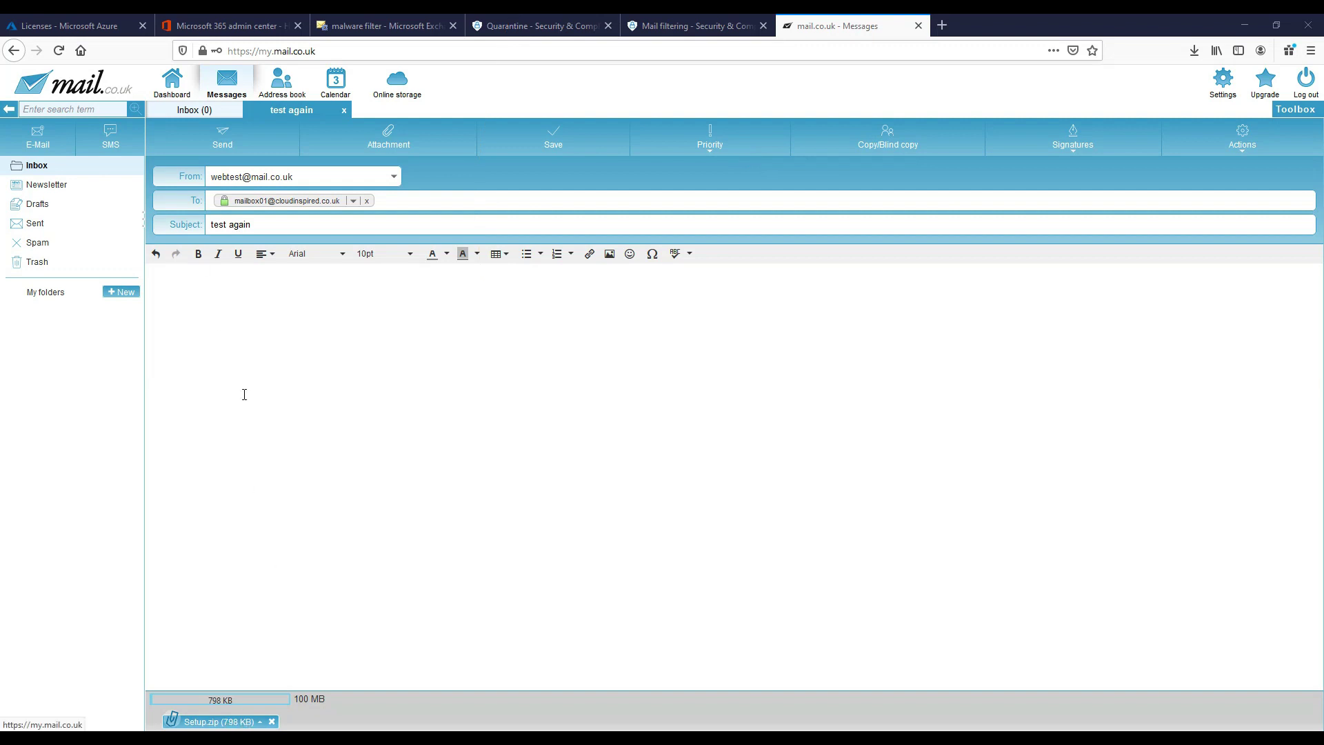
Send the 'test again' message with Setup.zip attached
left_click(232, 140)
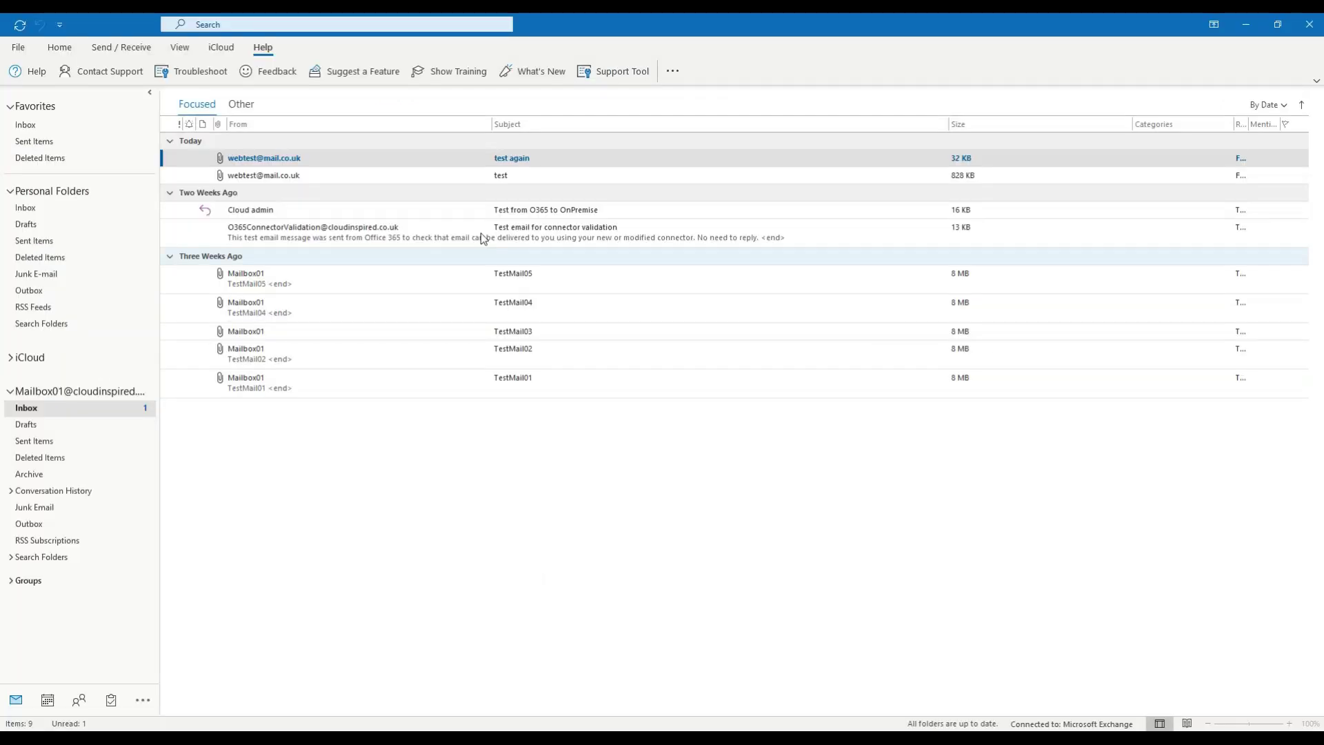
Open the 'test again' message and its Unsupported File Types Alert.txt attachment
key("Return")
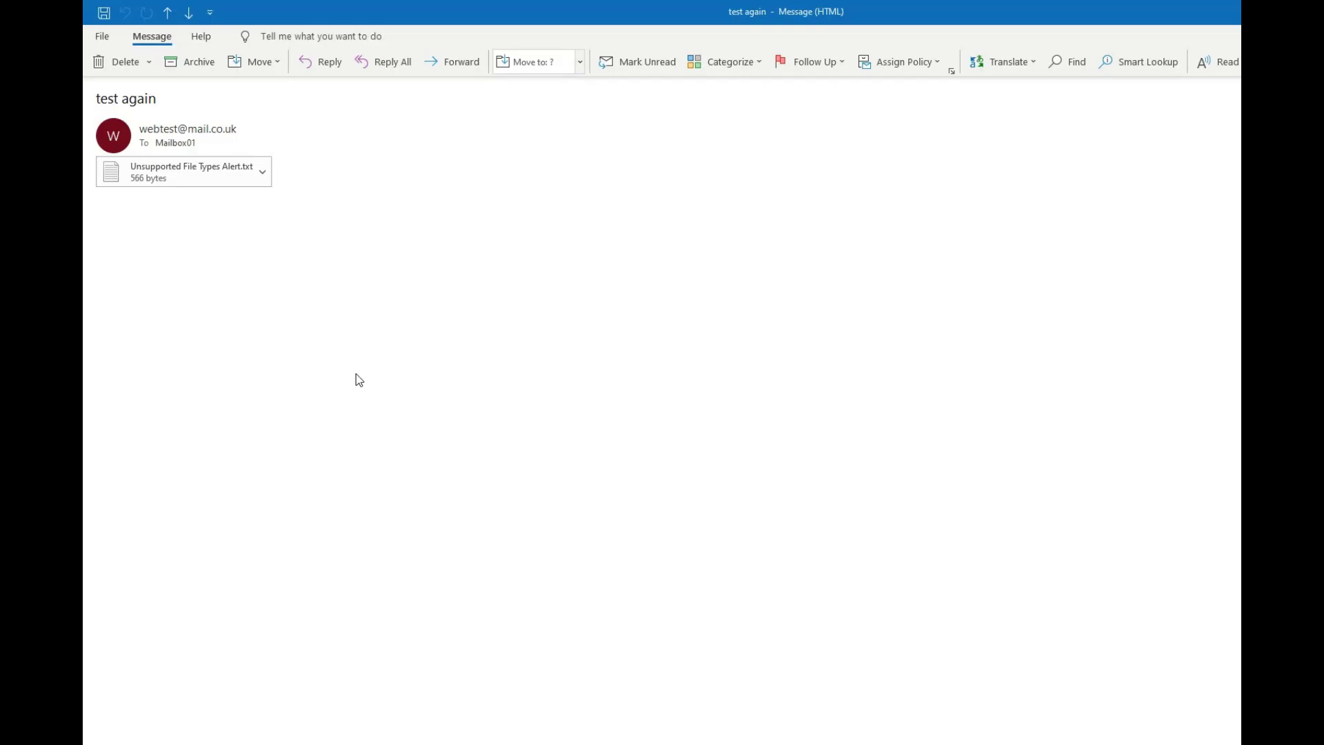
double_click(225, 181)
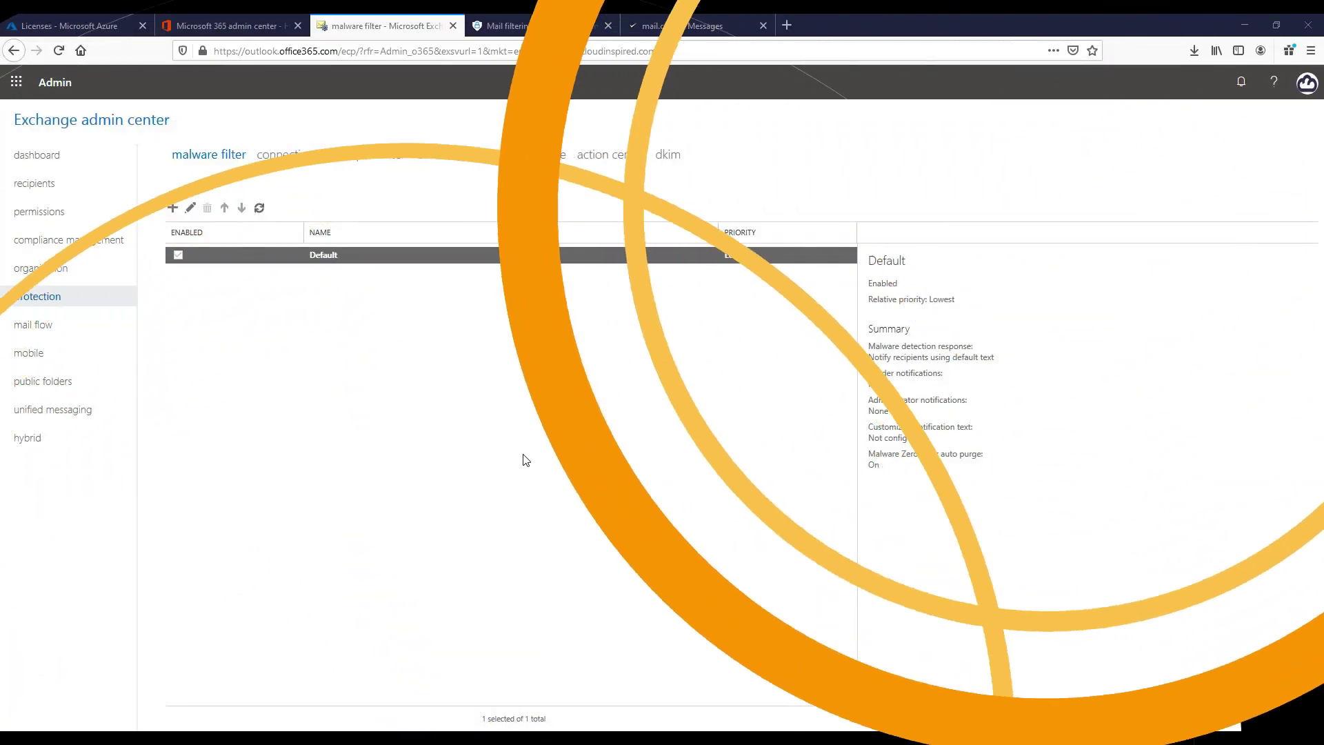
Go to the quarantine view and open the quarantined 'test again' message's details
left_click(537, 154)
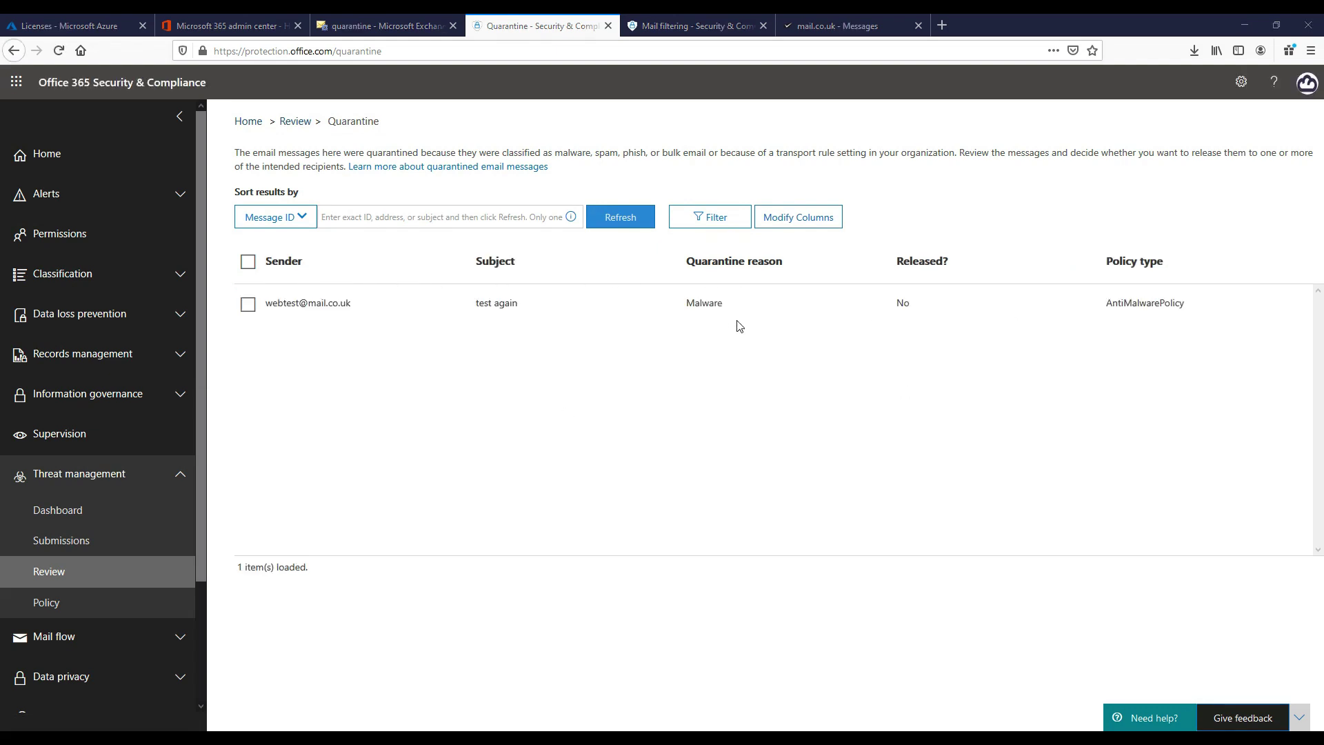
left_click(316, 305)
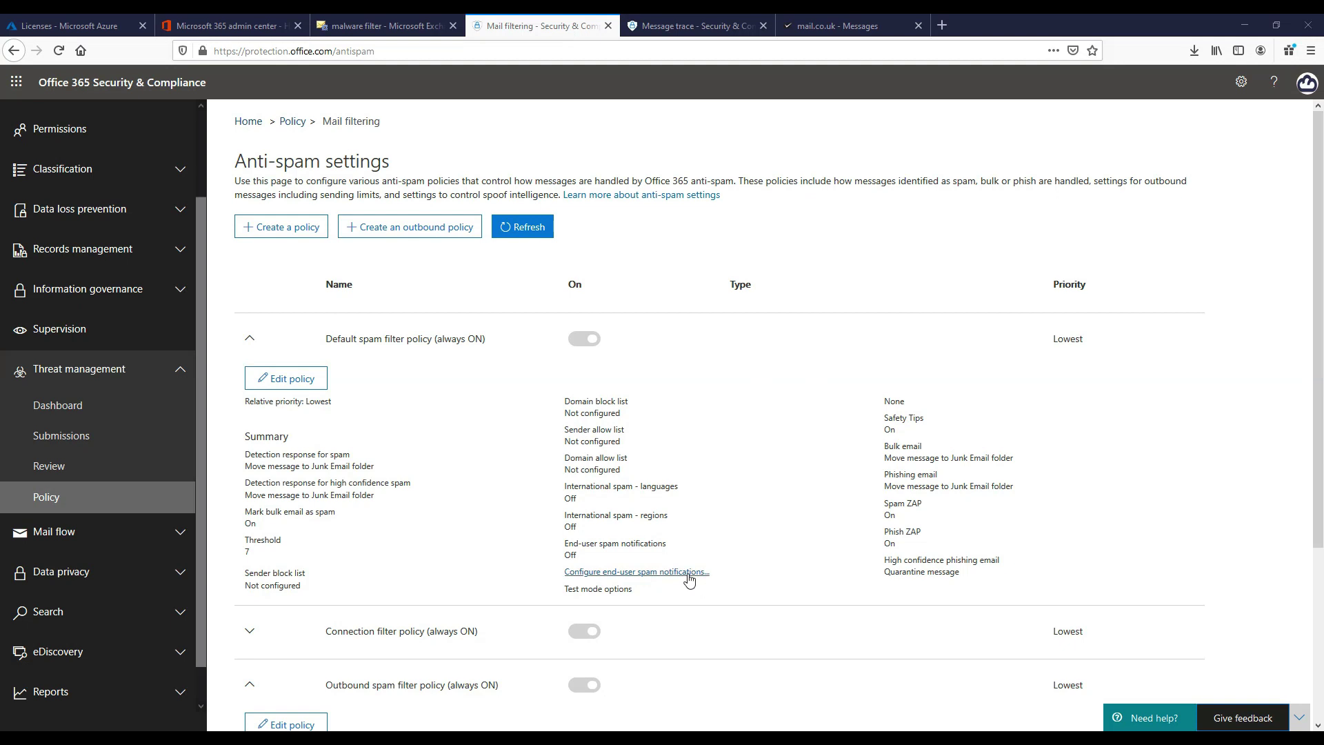
Review the Default spam policy's end-user notification settings, leaving the notification language at Default
left_click(688, 575)
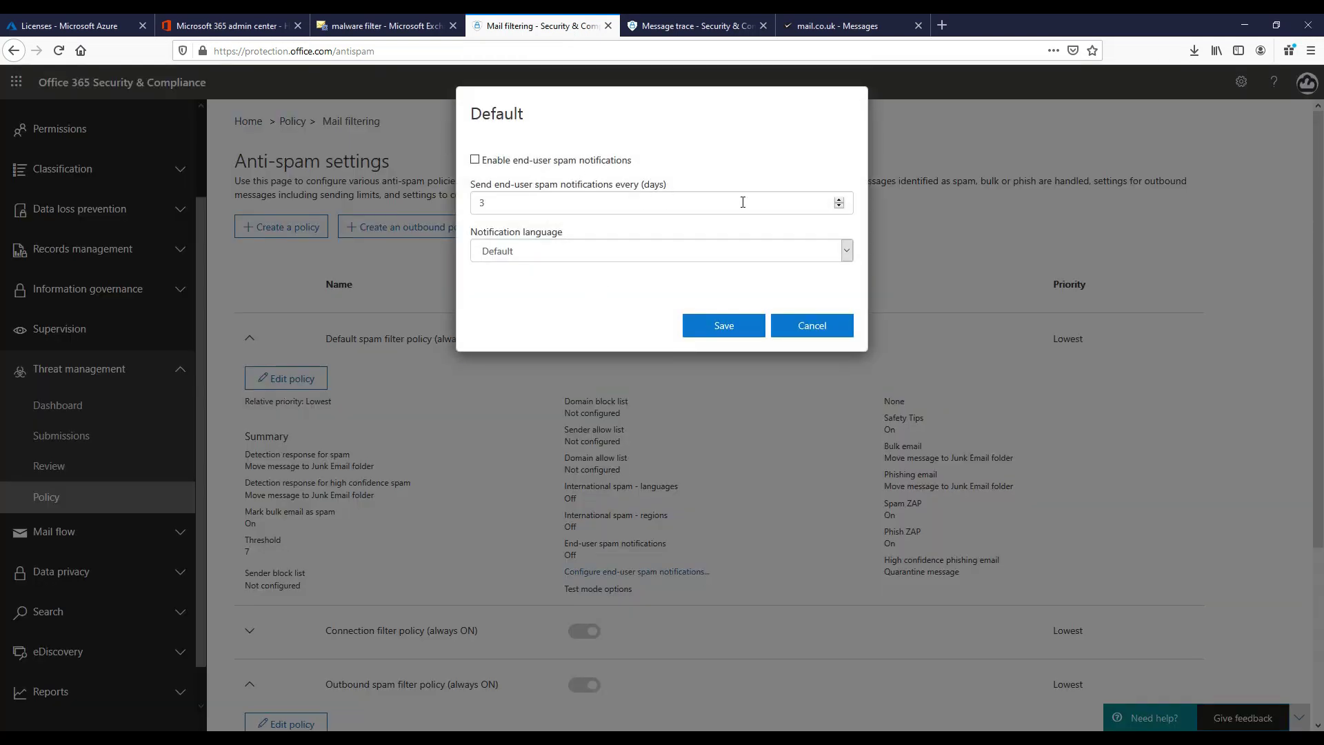
left_click(610, 256)
left_click(608, 251)
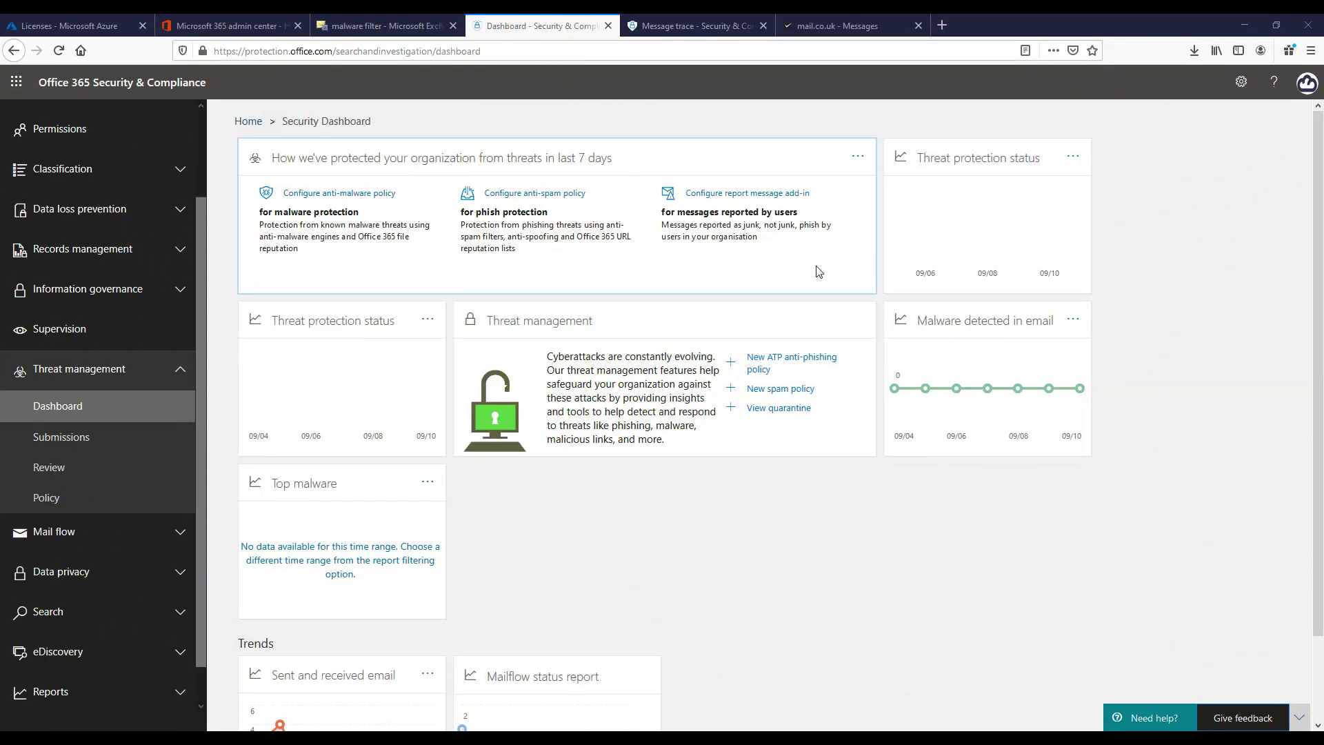
Open the Anti-spam policy card, then return to the threat policies overview
scroll(710, 513, "down", 1)
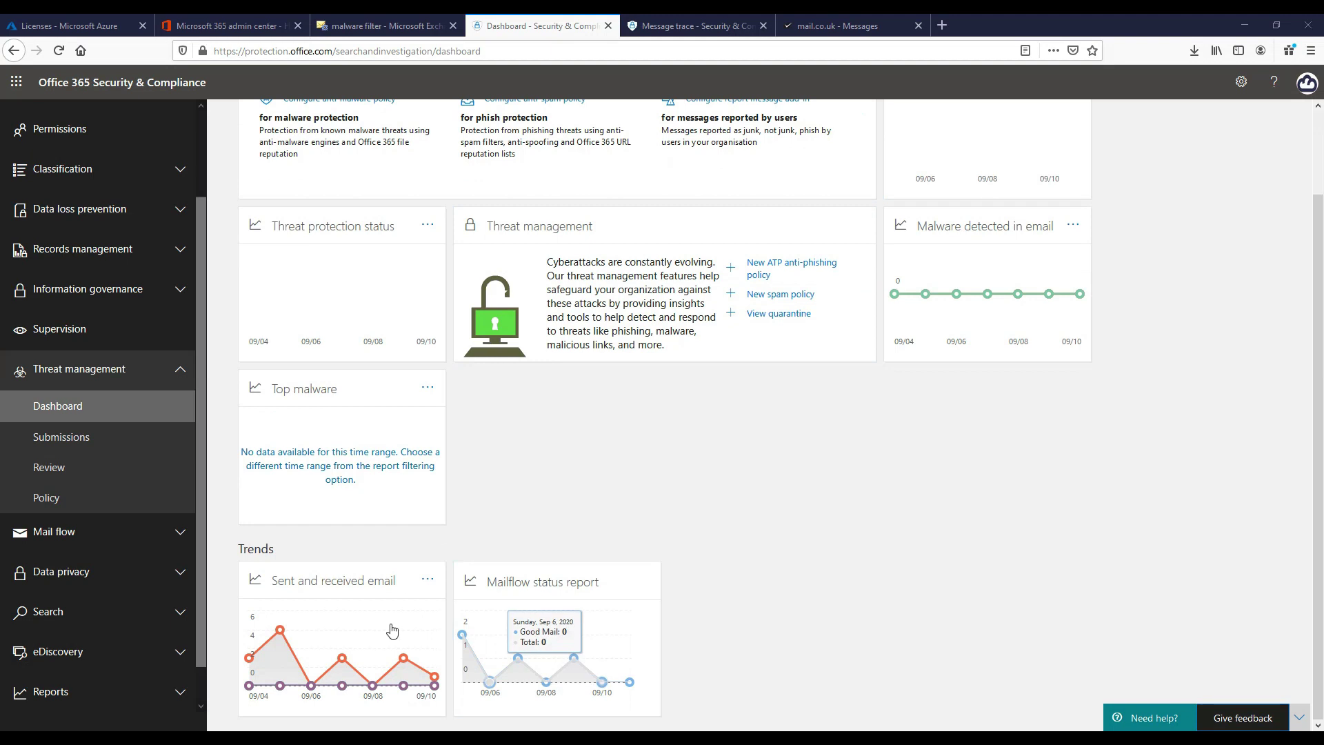
scroll(656, 458, "up", 1)
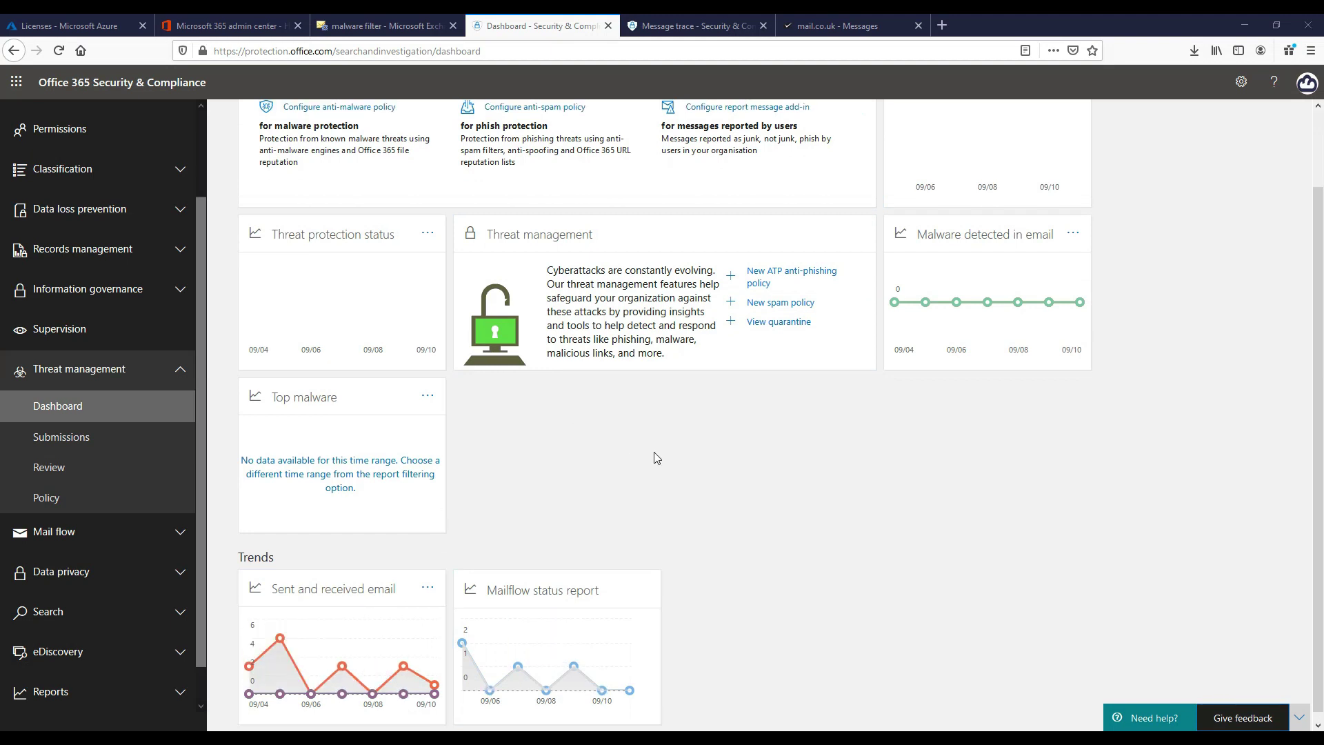
scroll(655, 456, "up", 2)
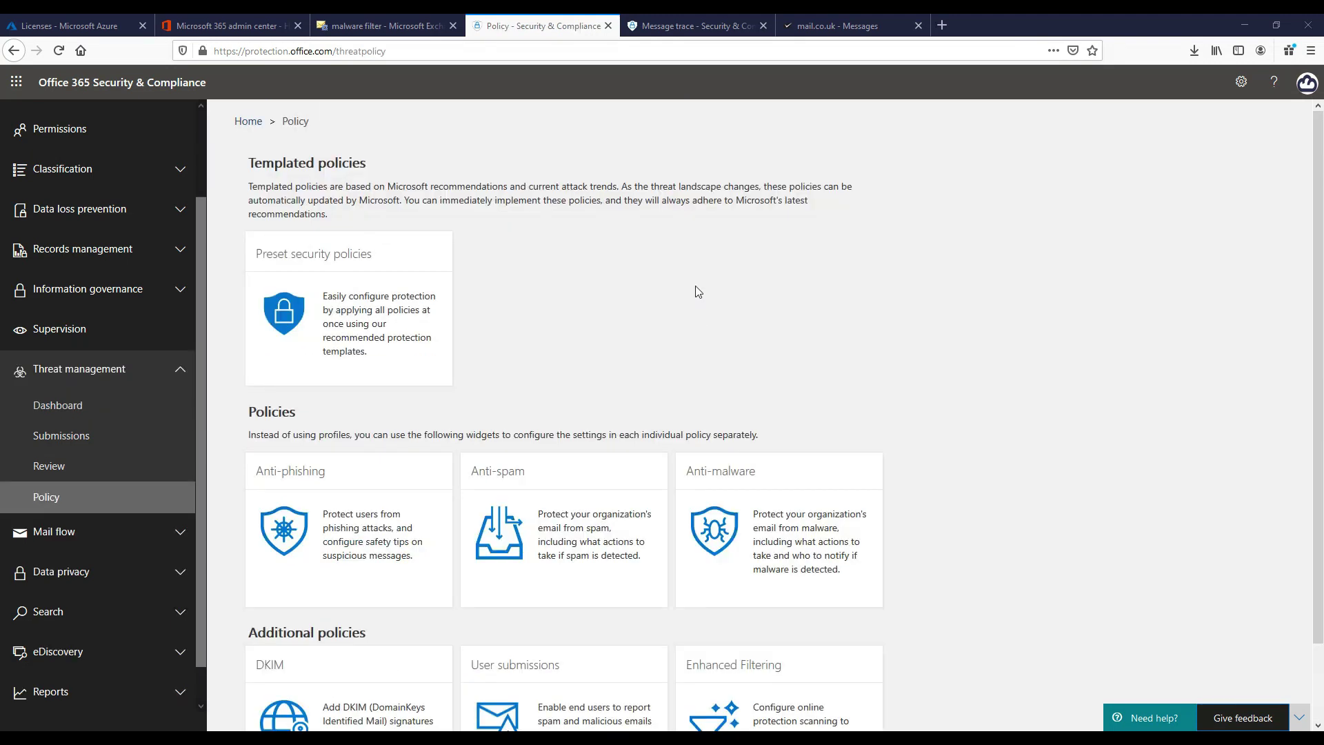
left_click(573, 509)
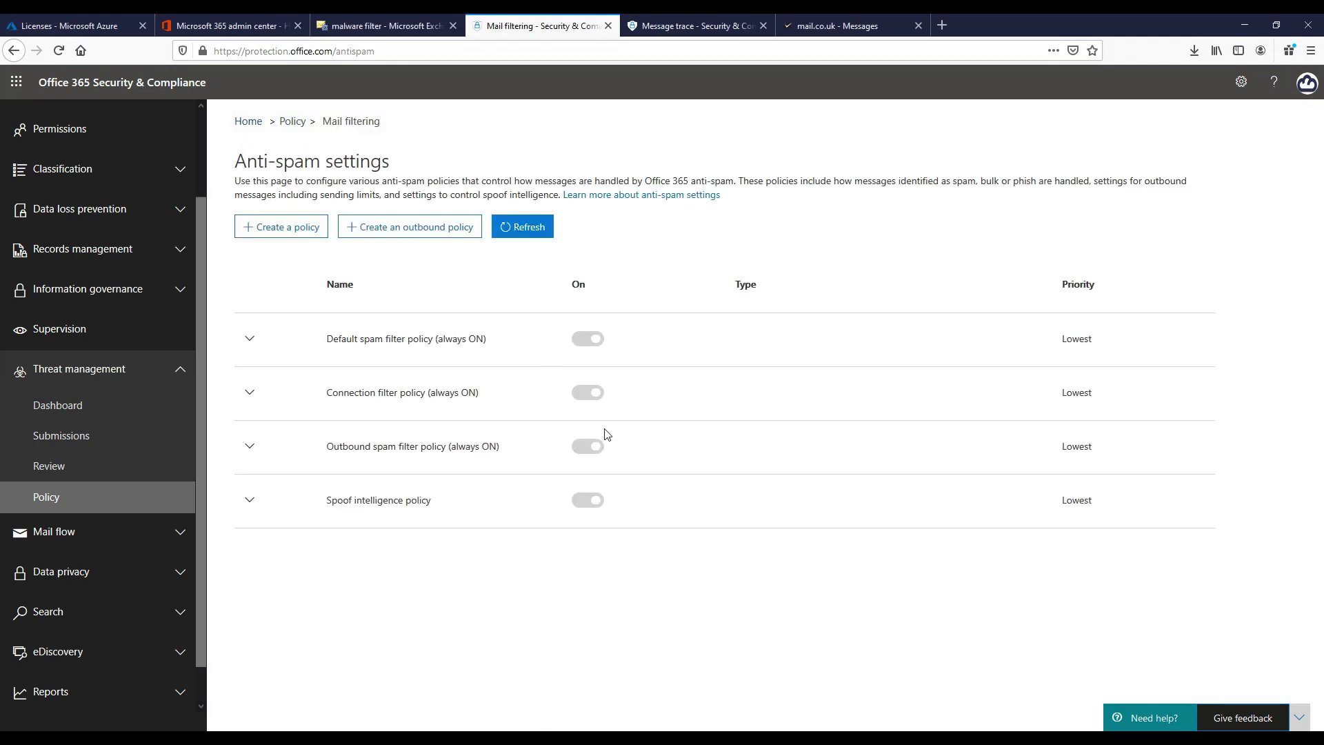
left_click(60, 502)
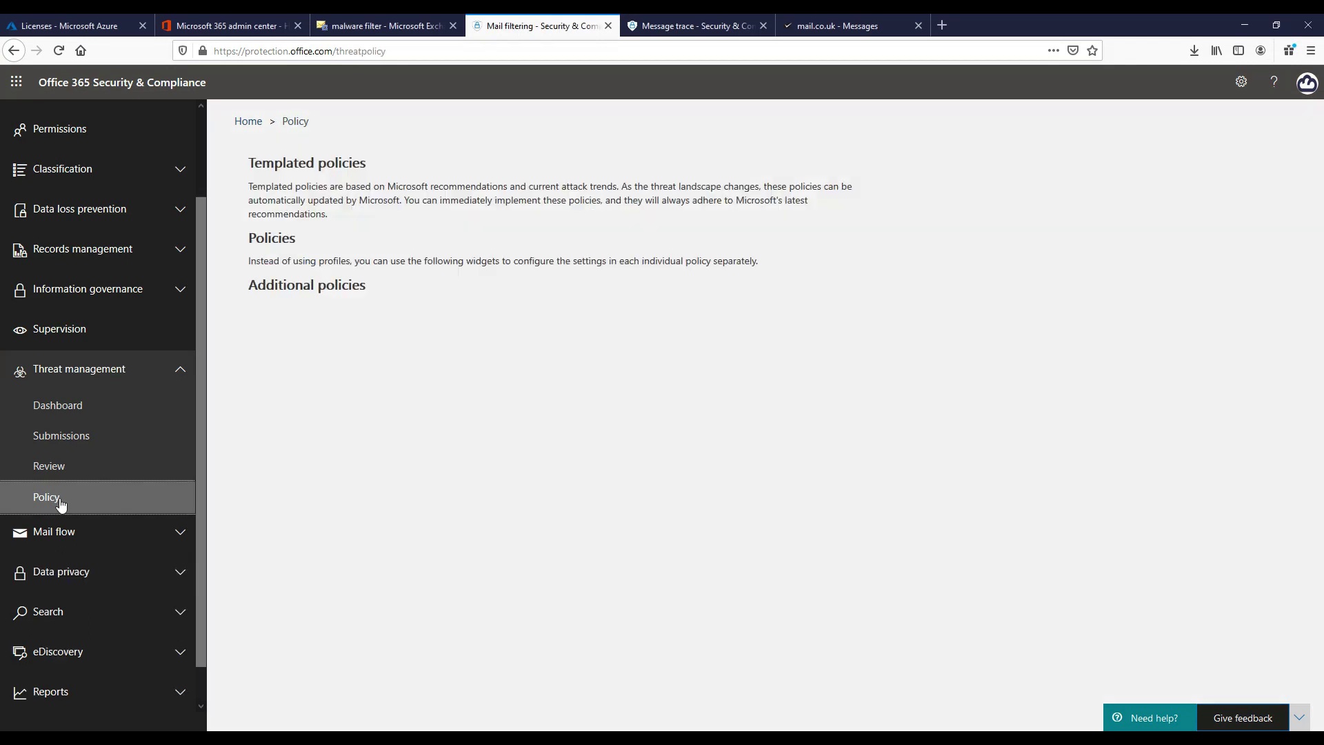
Open the Default policy from the Anti-malware page and show its settings section
left_click(735, 539)
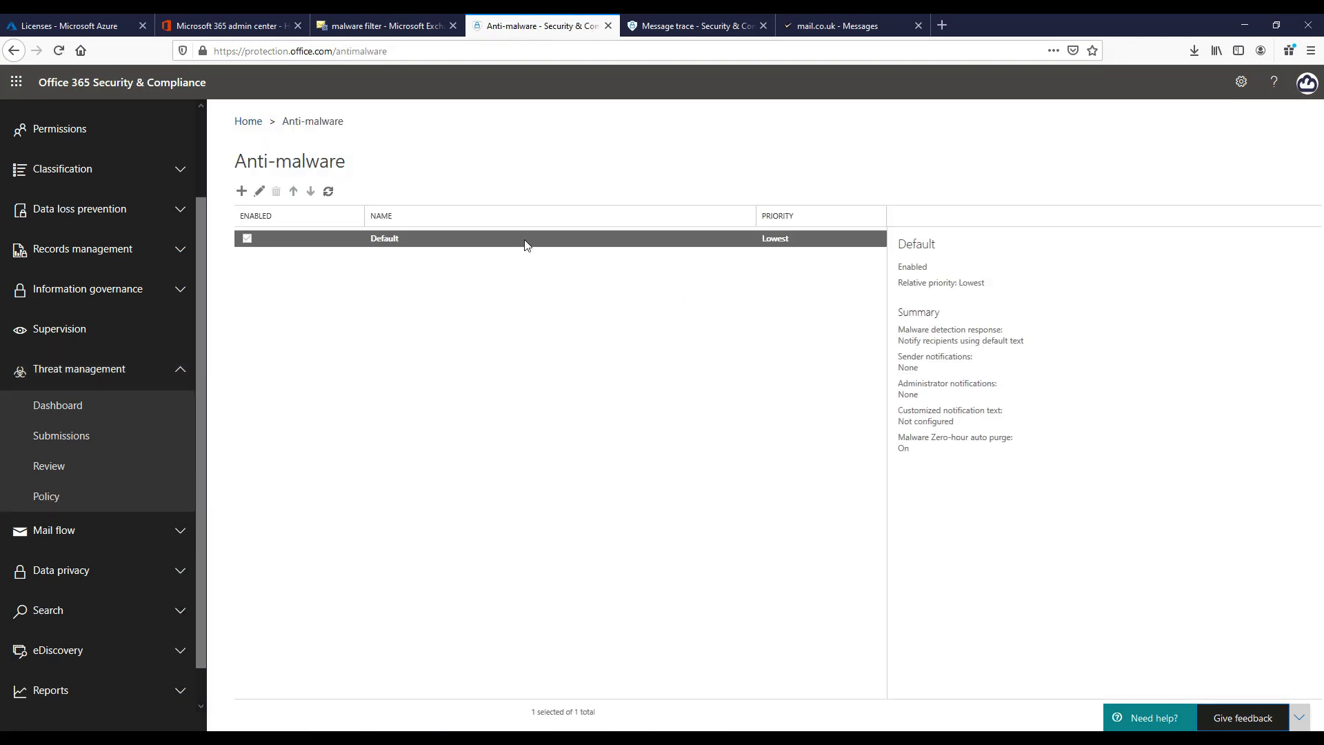
double_click(502, 243)
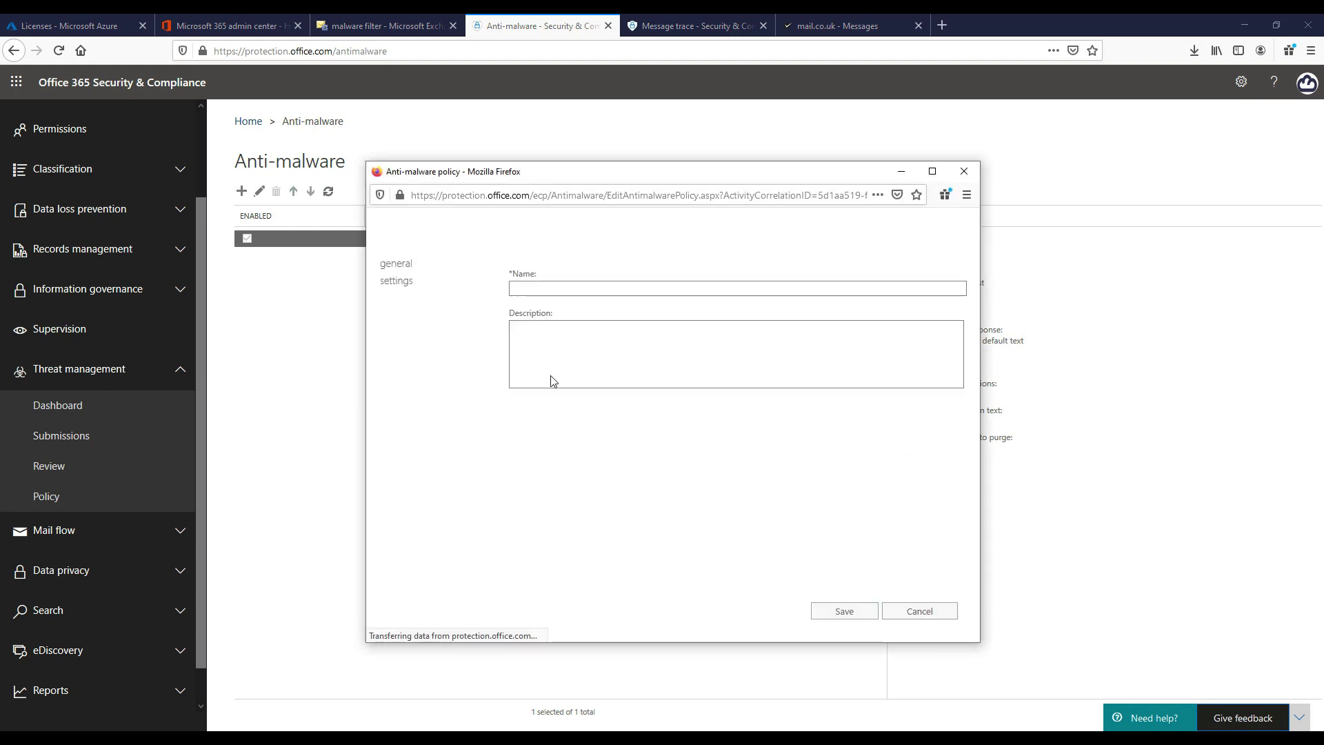
left_click(398, 281)
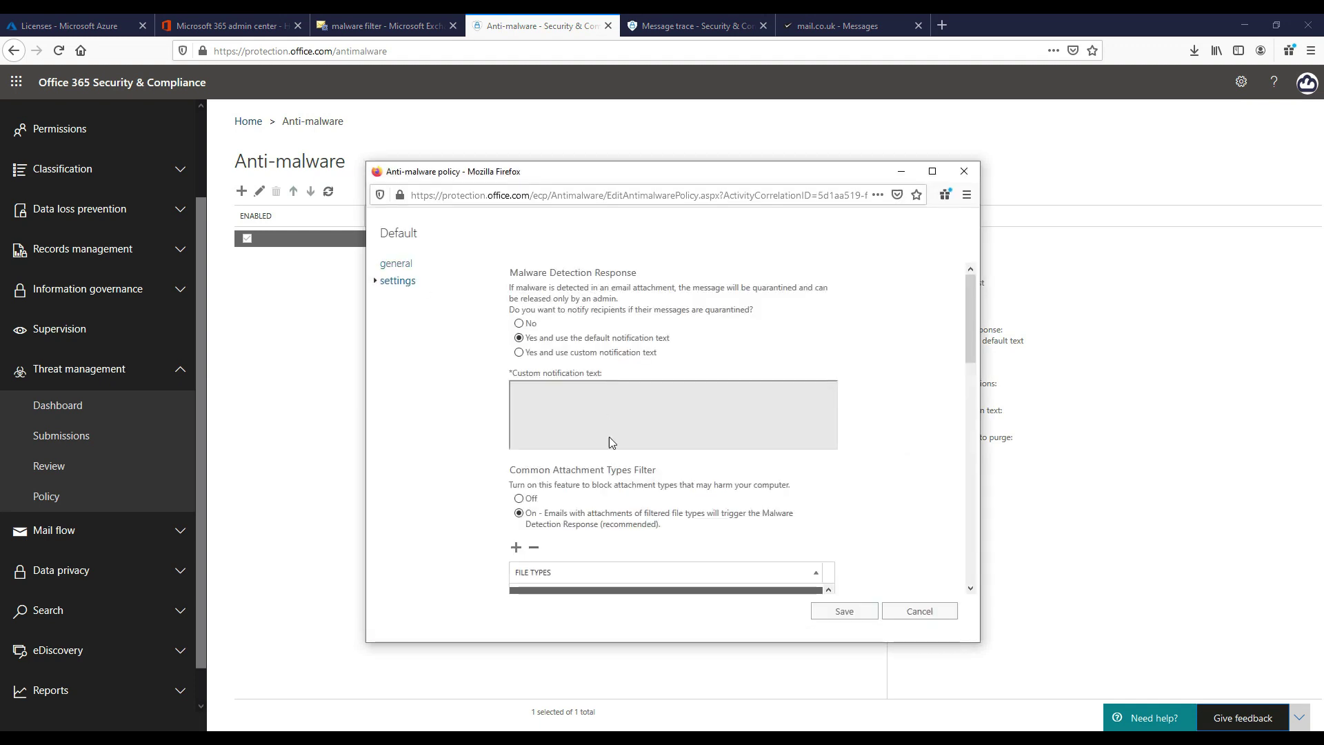